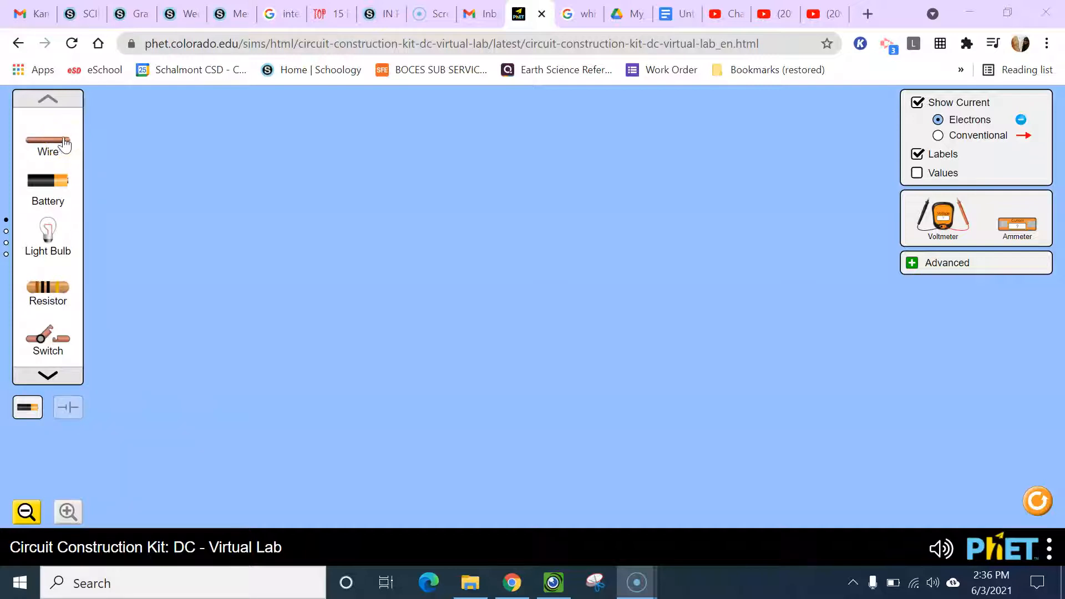
# Build a closed circuit from a battery, a light bulb and three wires joining them end to end.
pyautogui.moveTo(59, 147); pyautogui.dragTo(374, 190)
pyautogui.moveTo(62, 190); pyautogui.dragTo(259, 178)
pyautogui.click(134, 162)
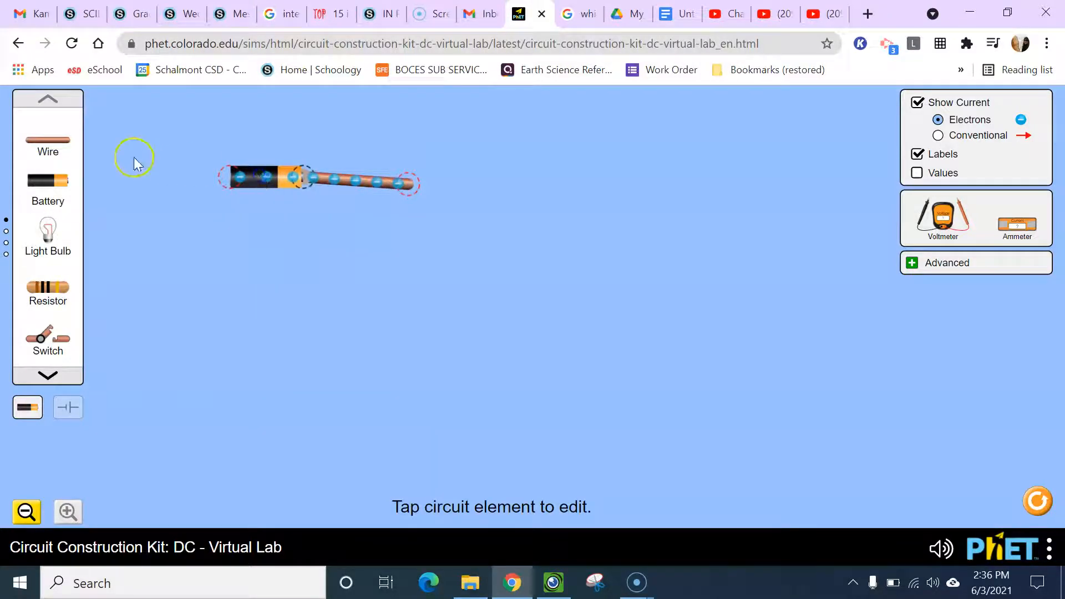
pyautogui.moveTo(44, 145); pyautogui.dragTo(221, 329)
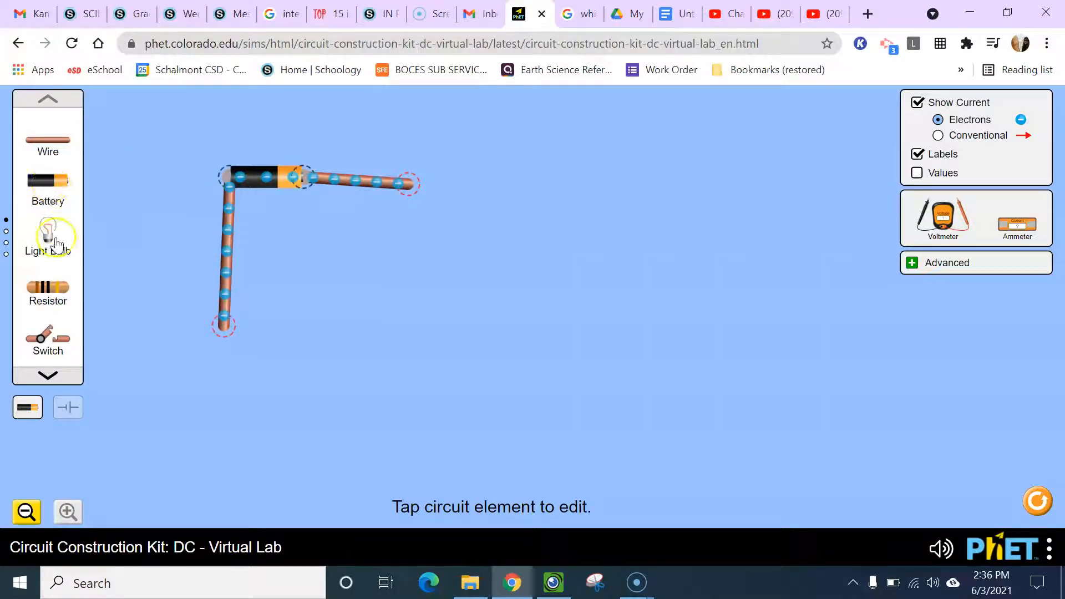
pyautogui.moveTo(50, 239); pyautogui.dragTo(374, 316)
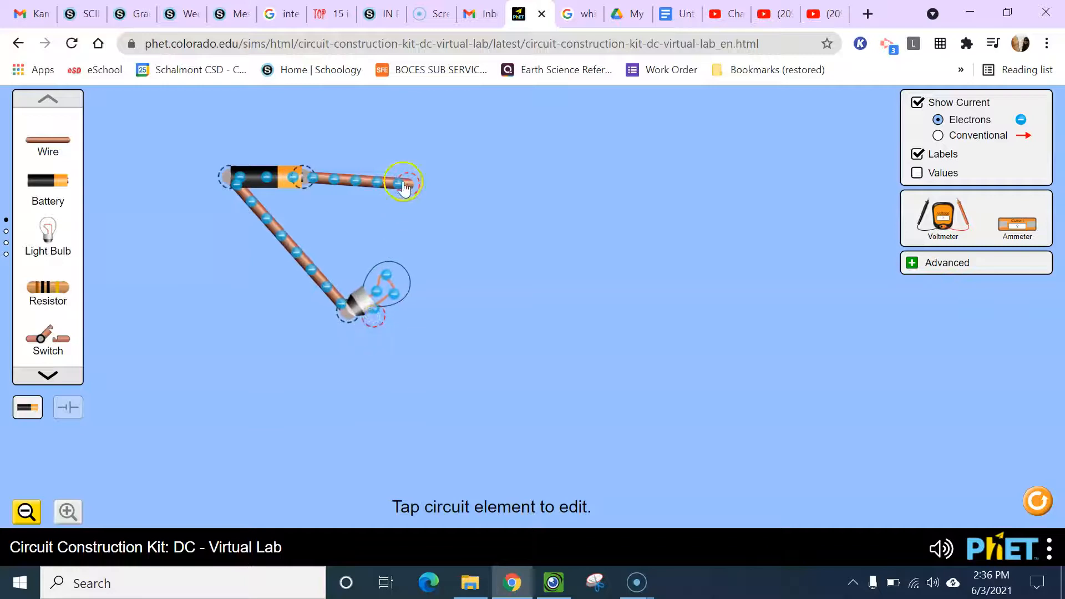
pyautogui.moveTo(65, 157); pyautogui.dragTo(373, 315)
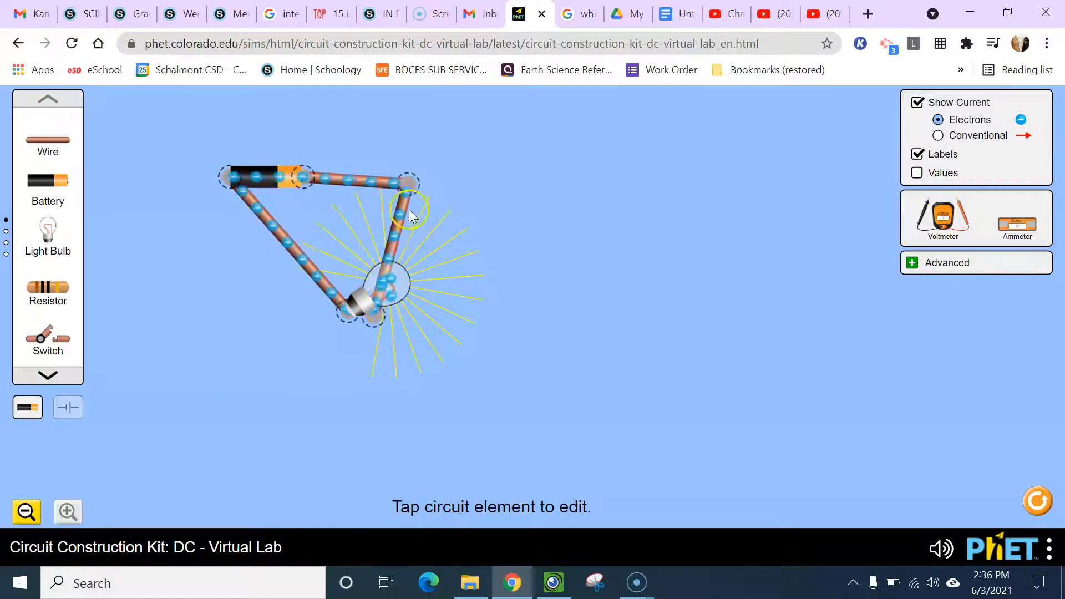
# Cut the circuit at the junction of the two wires opposite the battery's negative end and insert a closed switch there.
pyautogui.click(408, 184)
pyautogui.click(447, 161)
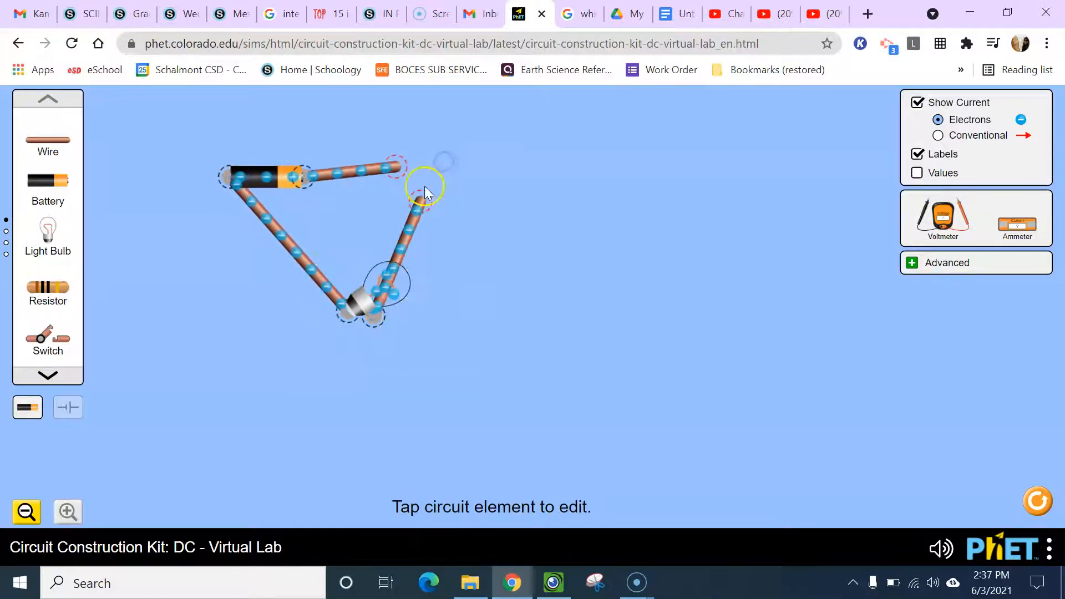
pyautogui.moveTo(417, 210); pyautogui.dragTo(508, 228)
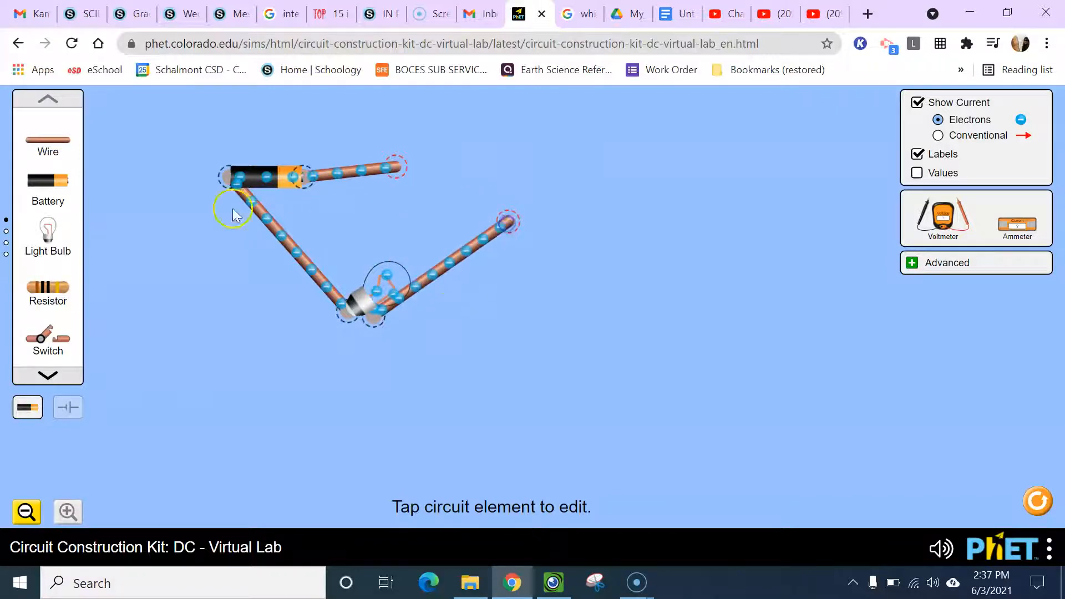
pyautogui.moveTo(41, 363); pyautogui.dragTo(480, 207)
pyautogui.click(481, 207)
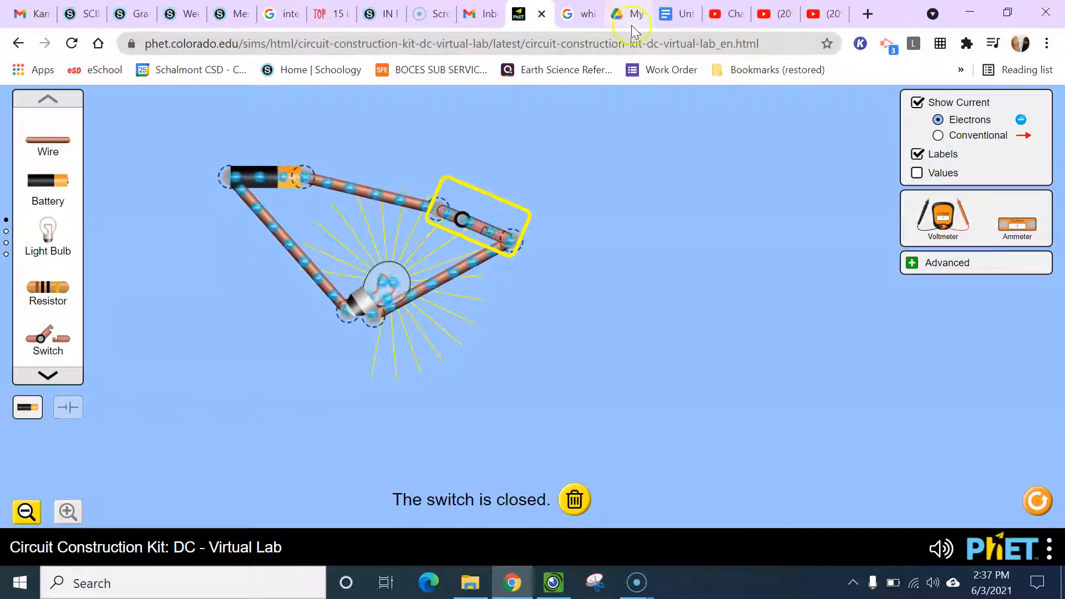
# Look at the battery electron-flow diagram in the Google image results and return to the circuit simulation.
pyautogui.click(587, 15)
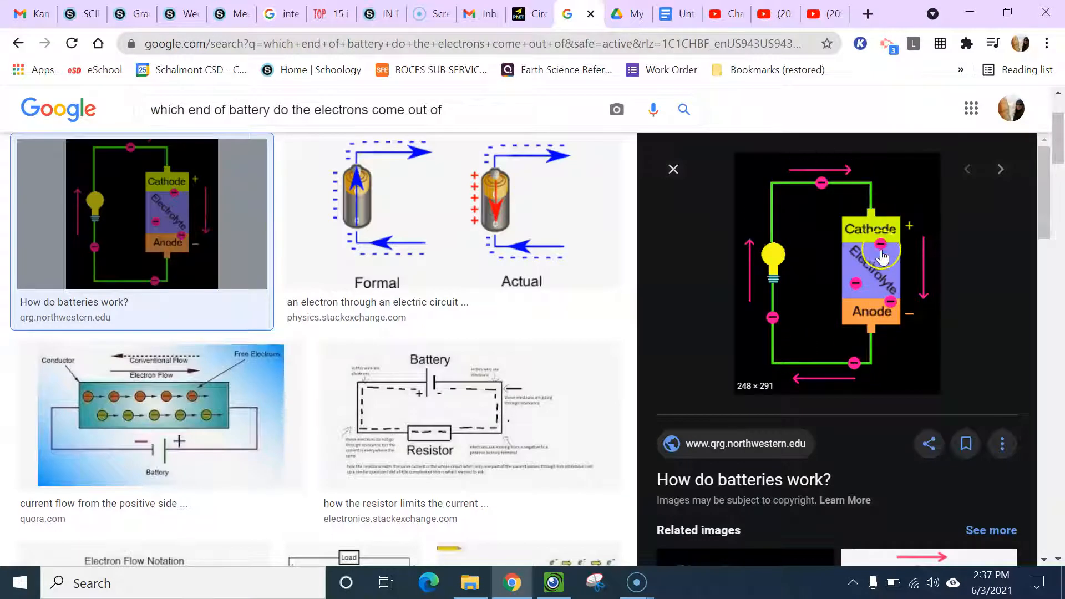
pyautogui.click(525, 15)
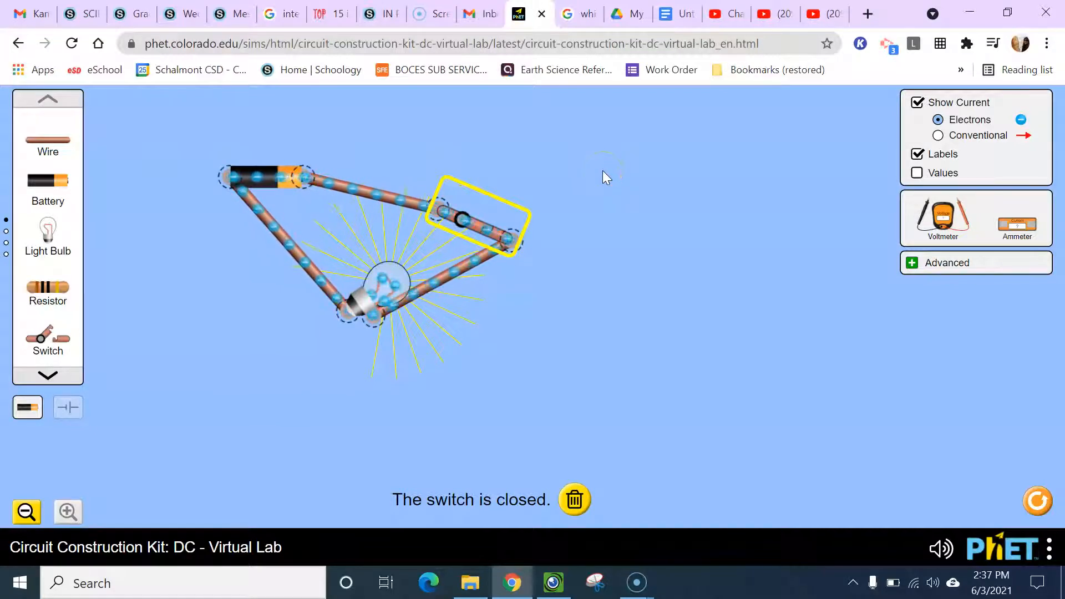
# Show the circuit with schematic symbols and move the bulb and the switch farther from the battery.
pyautogui.click(62, 416)
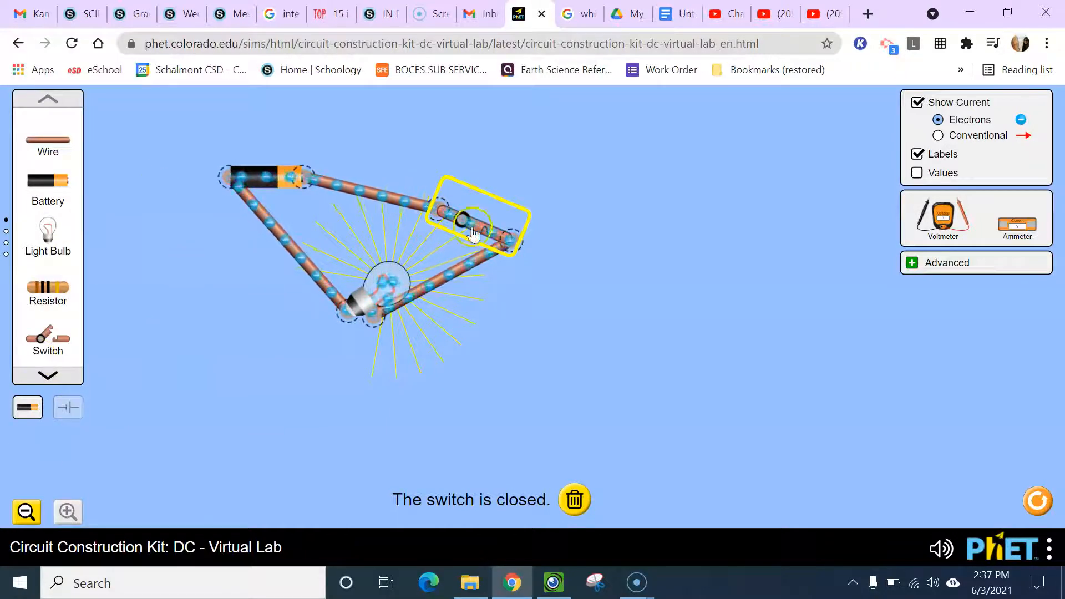
pyautogui.click(62, 413)
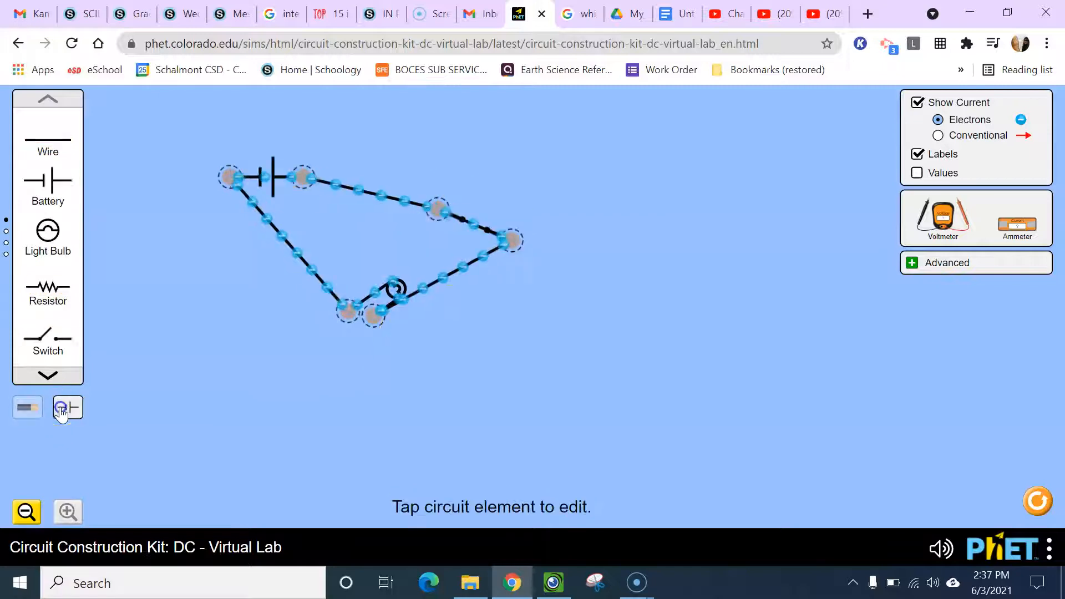
pyautogui.moveTo(440, 273); pyautogui.dragTo(471, 278)
pyautogui.moveTo(543, 247); pyautogui.dragTo(573, 303)
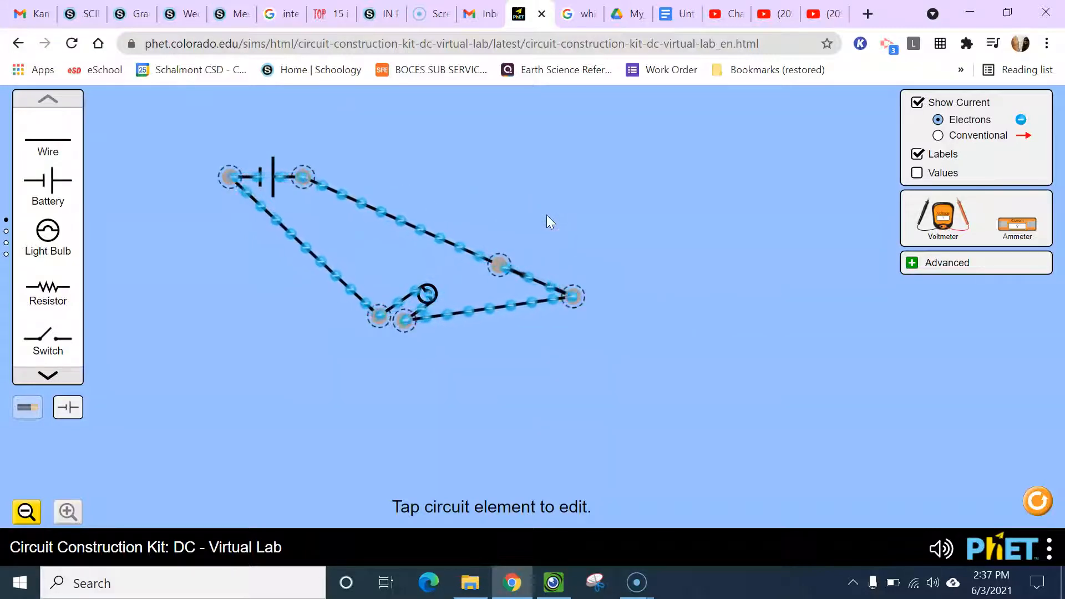
# Open the switch in the schematic circuit and deselect it.
pyautogui.click(529, 279)
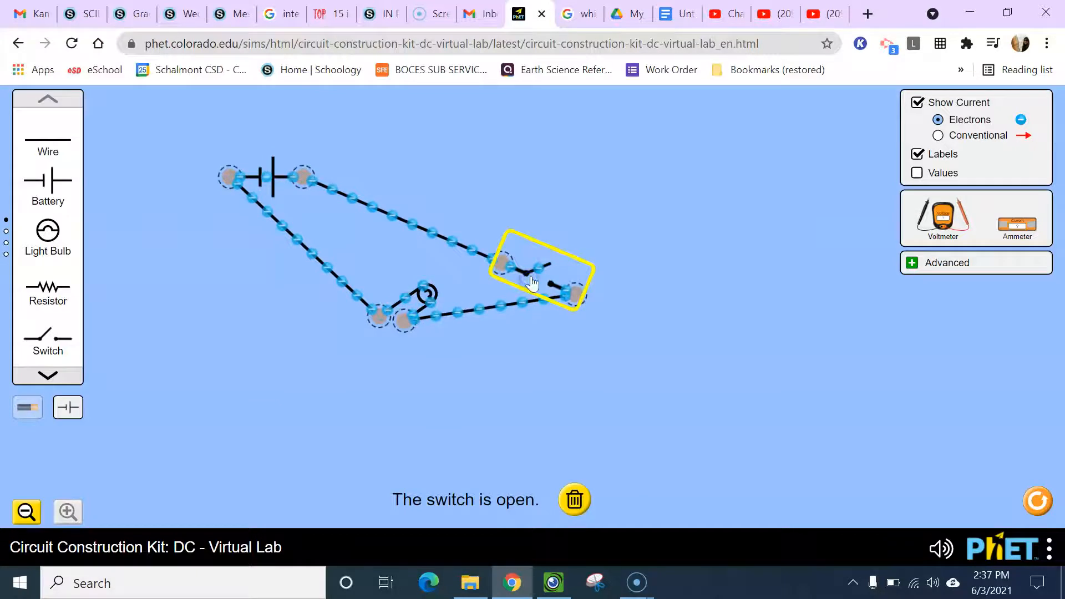
pyautogui.click(697, 216)
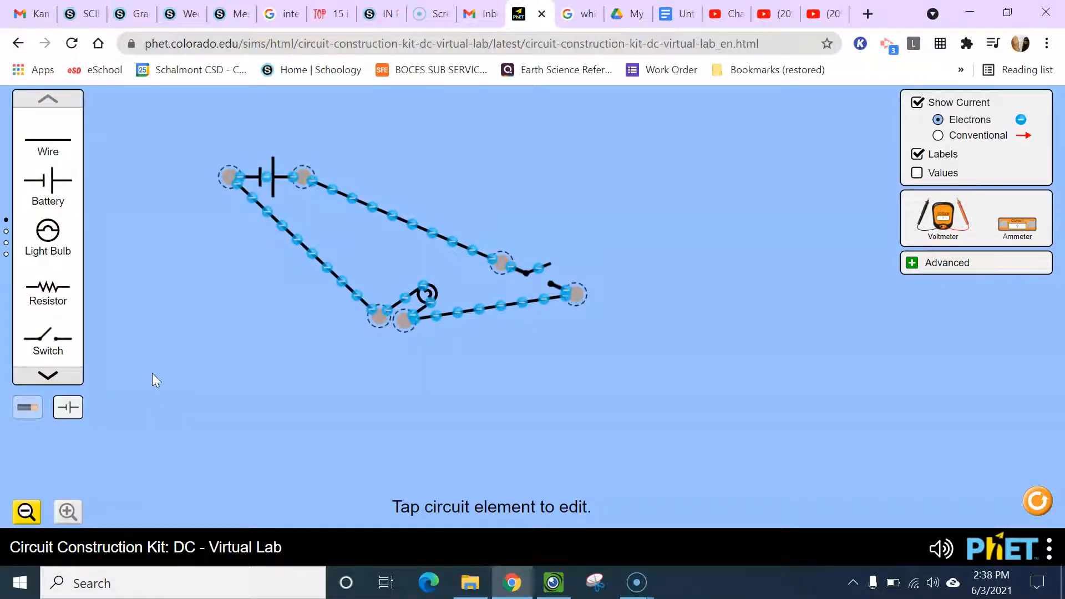
# Return the circuit to lifelike components and close the switch.
pyautogui.click(30, 408)
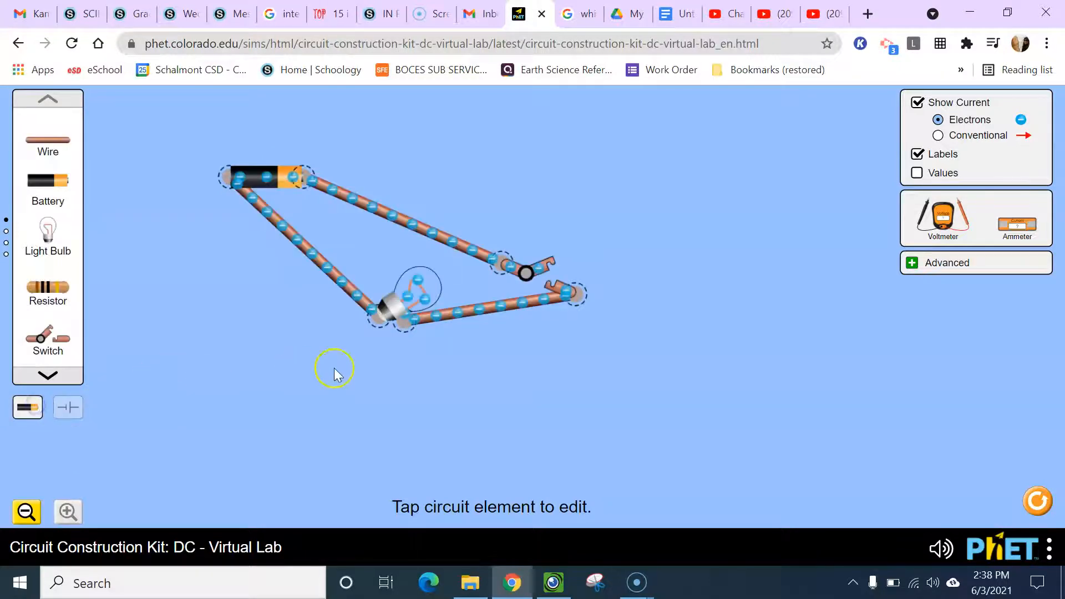
pyautogui.click(555, 268)
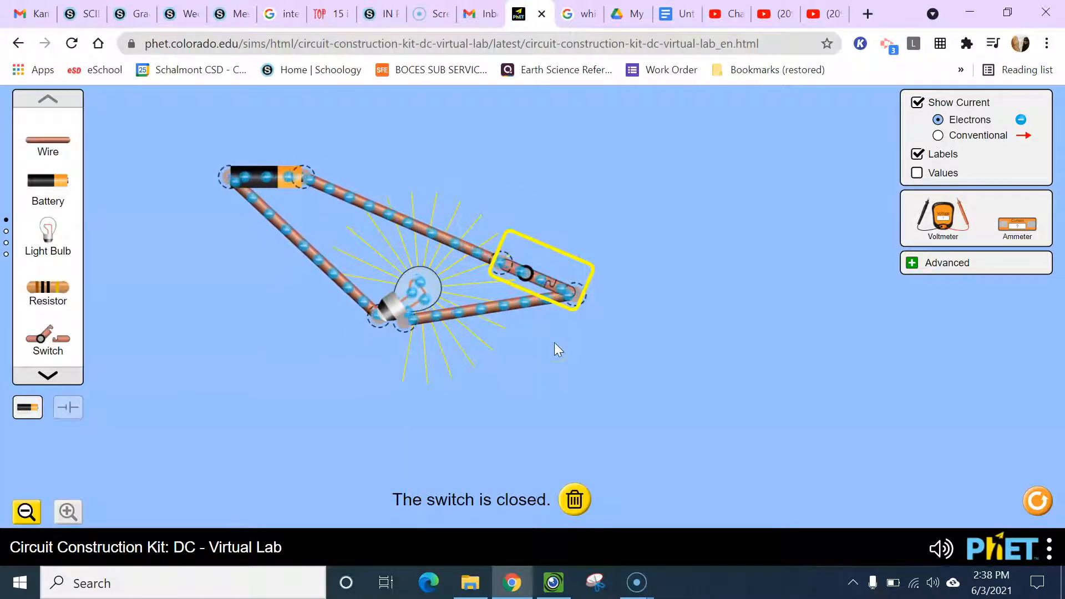
pyautogui.click(449, 328)
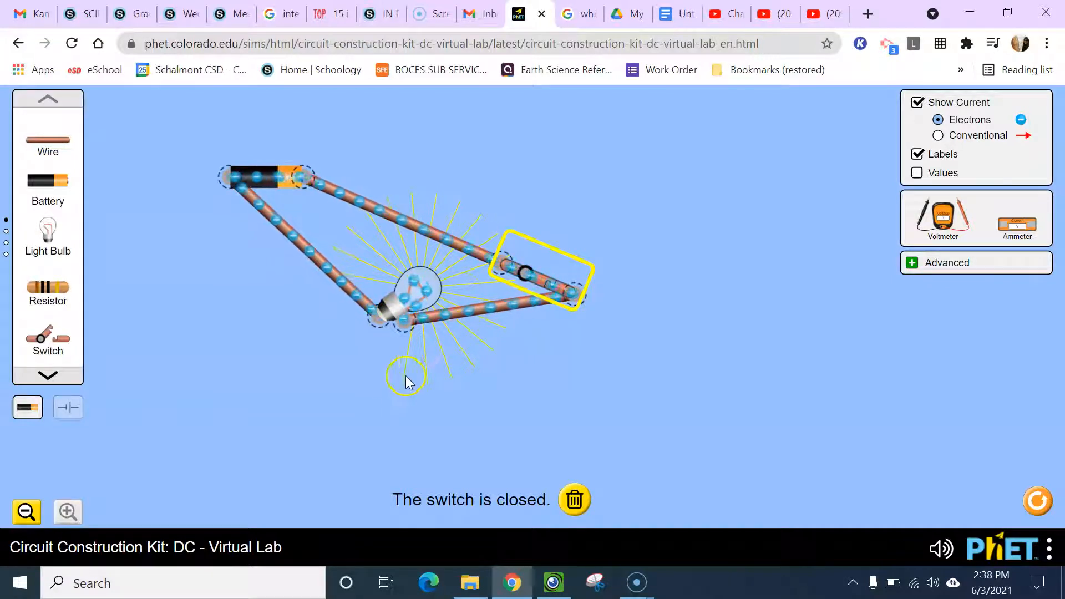
pyautogui.click(167, 362)
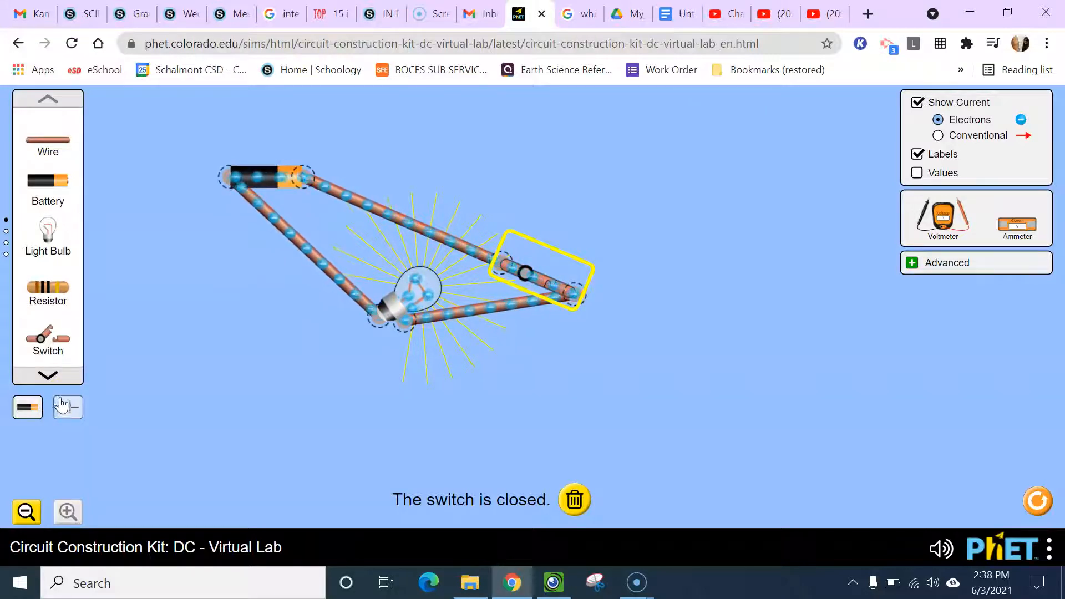
# Move the battery slightly upward, and cut and rejoin the wire at its positive terminal.
pyautogui.click(130, 239)
pyautogui.moveTo(312, 184); pyautogui.dragTo(347, 160)
pyautogui.click(347, 157)
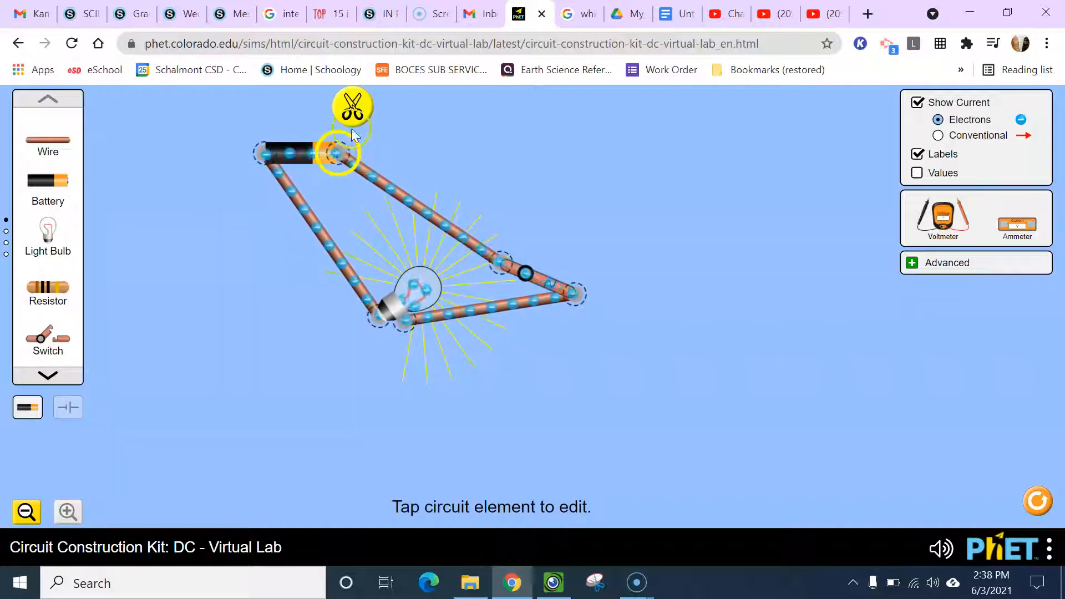
pyautogui.click(353, 123)
pyautogui.moveTo(359, 174); pyautogui.dragTo(315, 148)
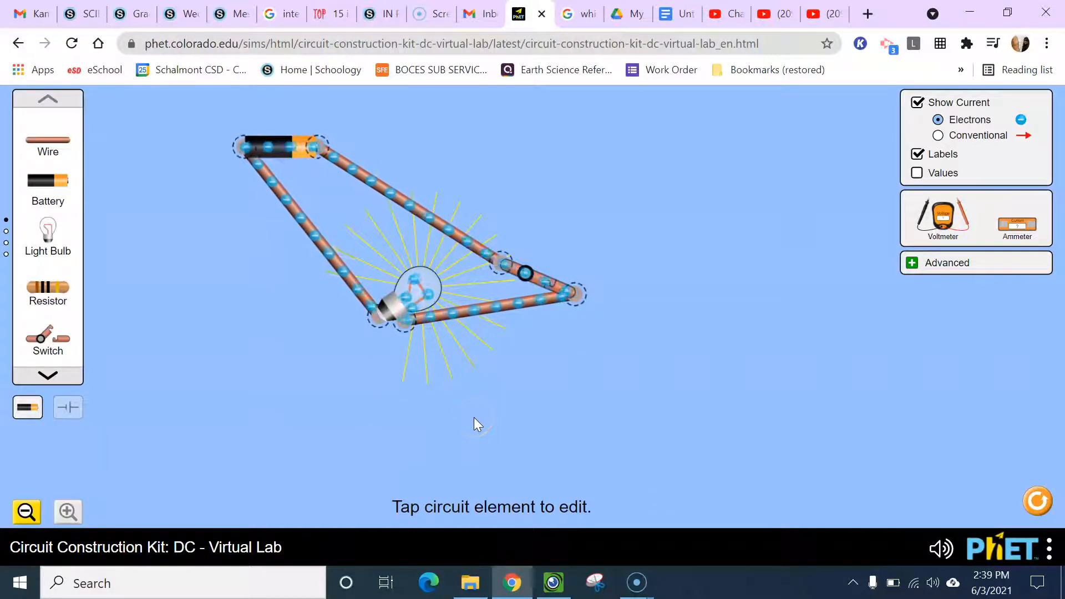
# Shift the bulb and switch, and connect three wires as a short-circuit bypass across the bulb's two terminals.
pyautogui.moveTo(453, 321); pyautogui.dragTo(409, 328)
pyautogui.moveTo(40, 168); pyautogui.dragTo(298, 338)
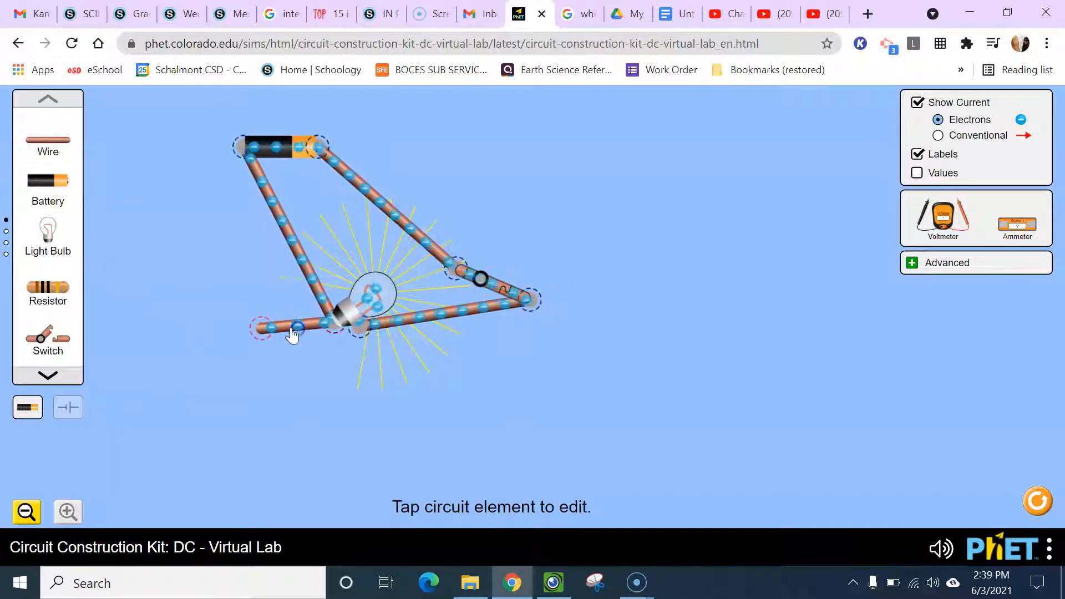
pyautogui.moveTo(48, 143); pyautogui.dragTo(348, 364)
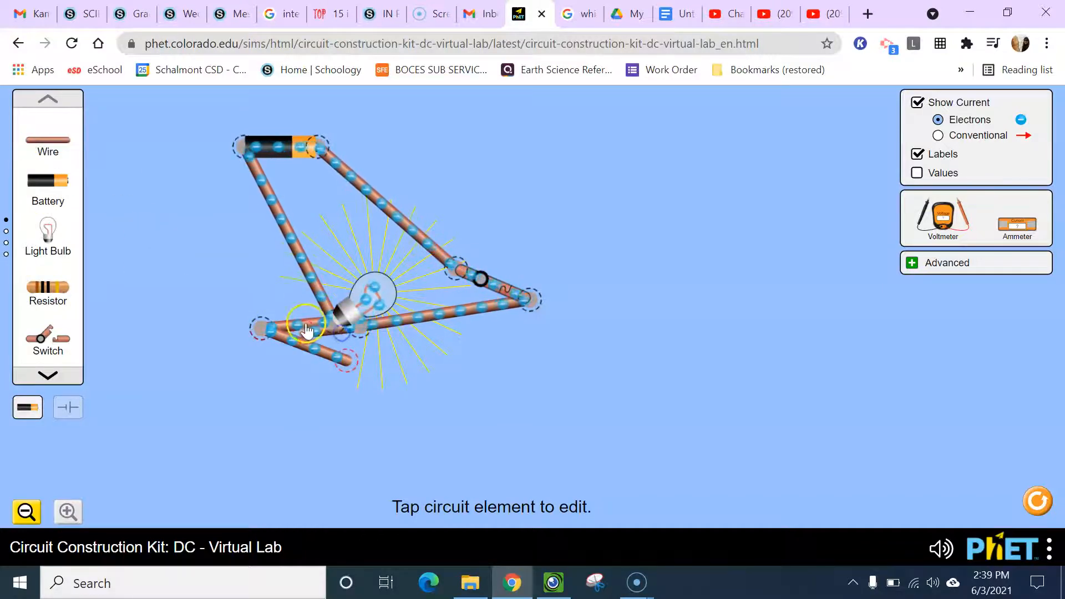
pyautogui.moveTo(304, 334); pyautogui.dragTo(364, 355)
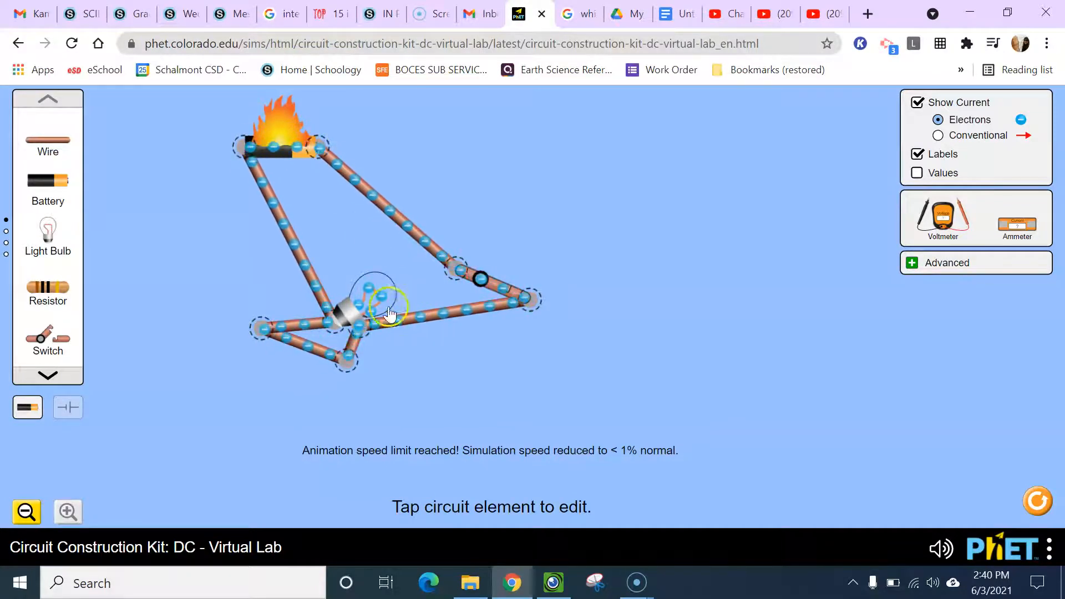
# Cut the bypass at its outer wire junction and insert an open switch in the gap.
pyautogui.moveTo(303, 329); pyautogui.dragTo(210, 305)
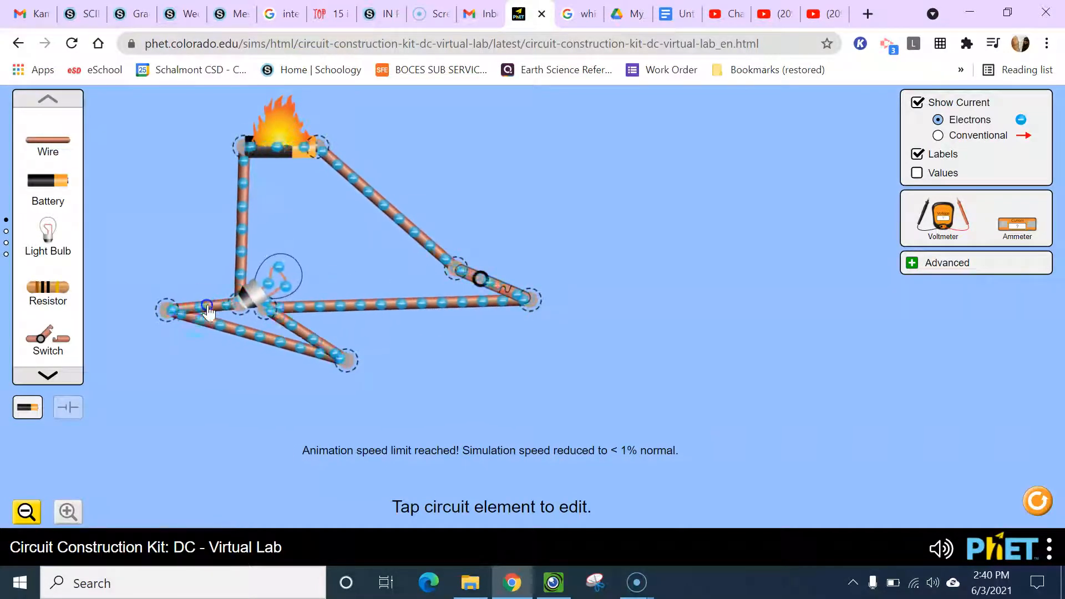
pyautogui.click(166, 312)
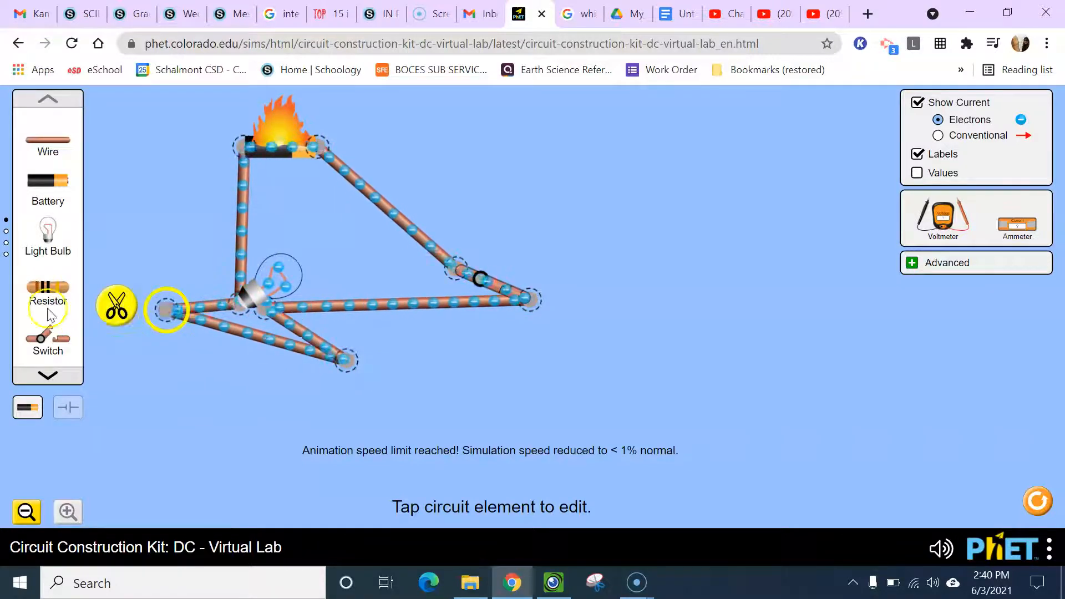
pyautogui.click(114, 305)
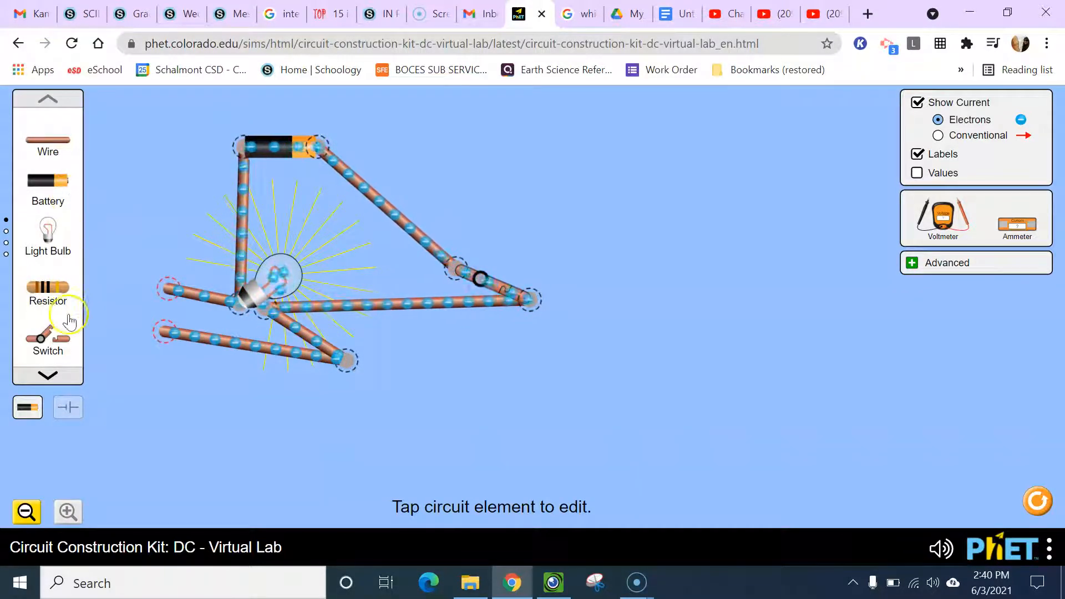
pyautogui.moveTo(61, 338); pyautogui.dragTo(183, 333)
pyautogui.moveTo(217, 282); pyautogui.dragTo(176, 301)
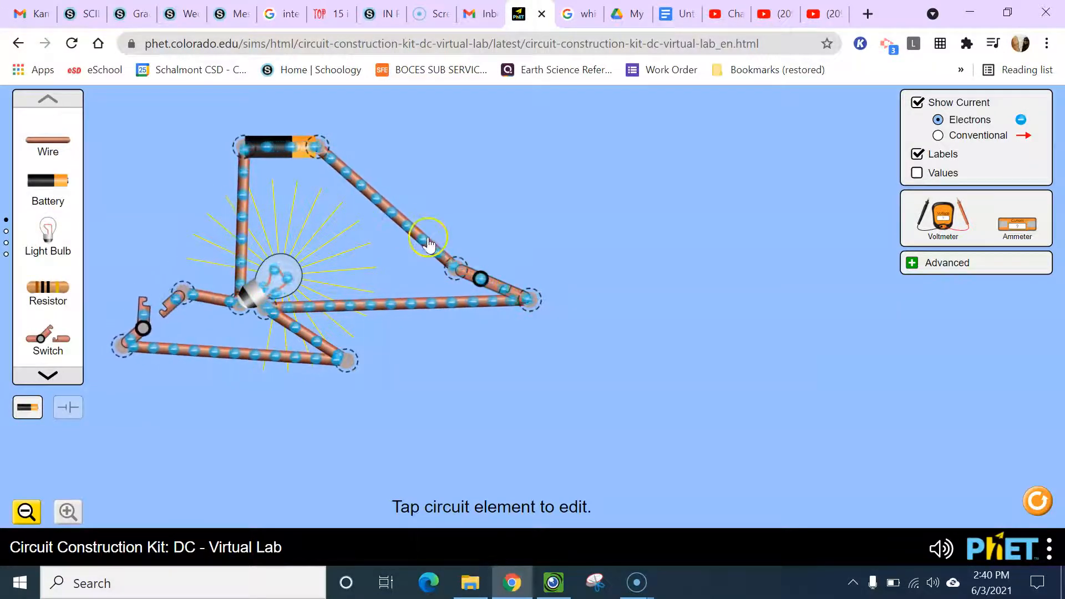
# Break the circuit between the battery's positive wire and the closed switch, and insert a fuse in the gap.
pyautogui.click(428, 241)
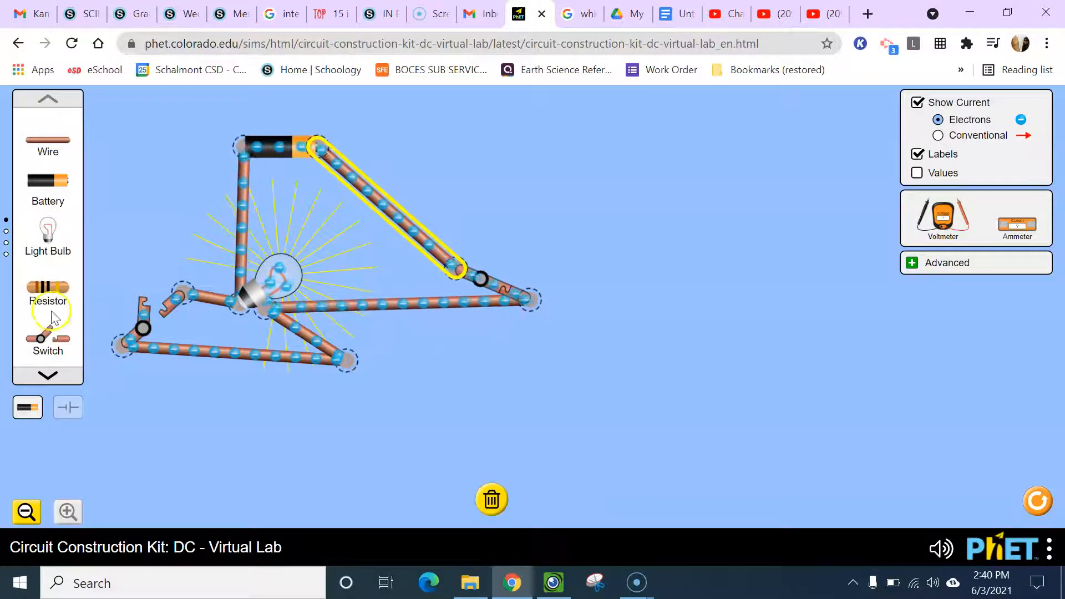
pyautogui.click(55, 372)
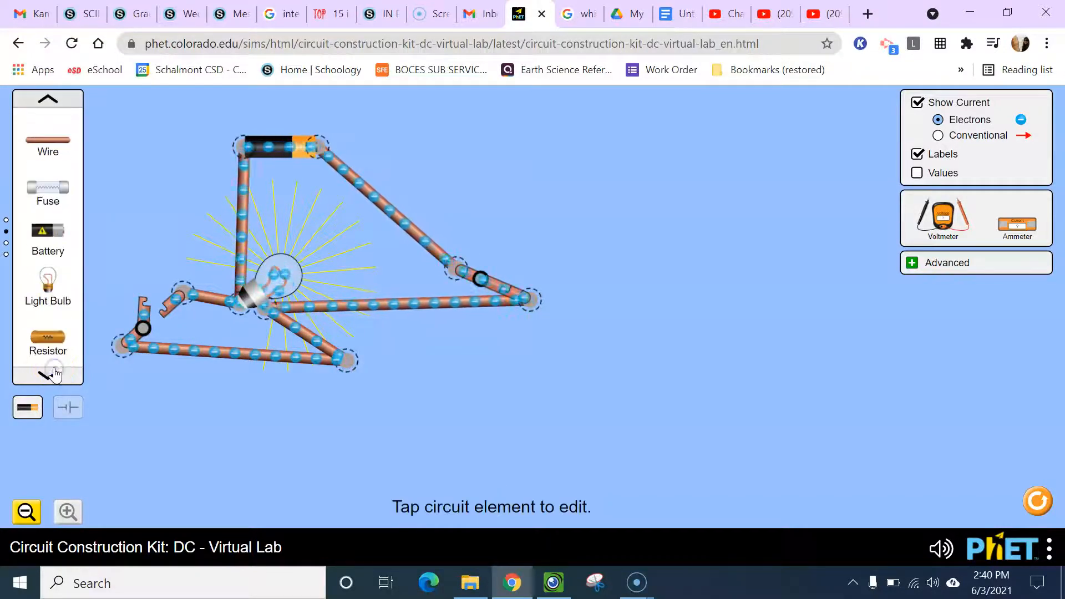
pyautogui.moveTo(456, 270); pyautogui.dragTo(445, 227)
pyautogui.click(424, 270)
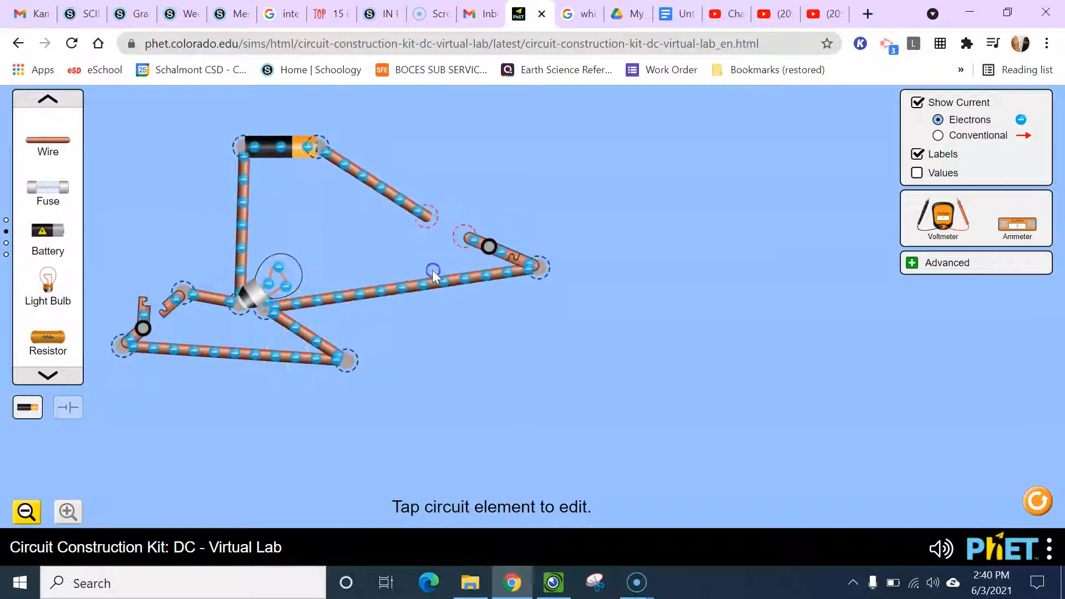
pyautogui.moveTo(227, 200); pyautogui.dragTo(431, 221)
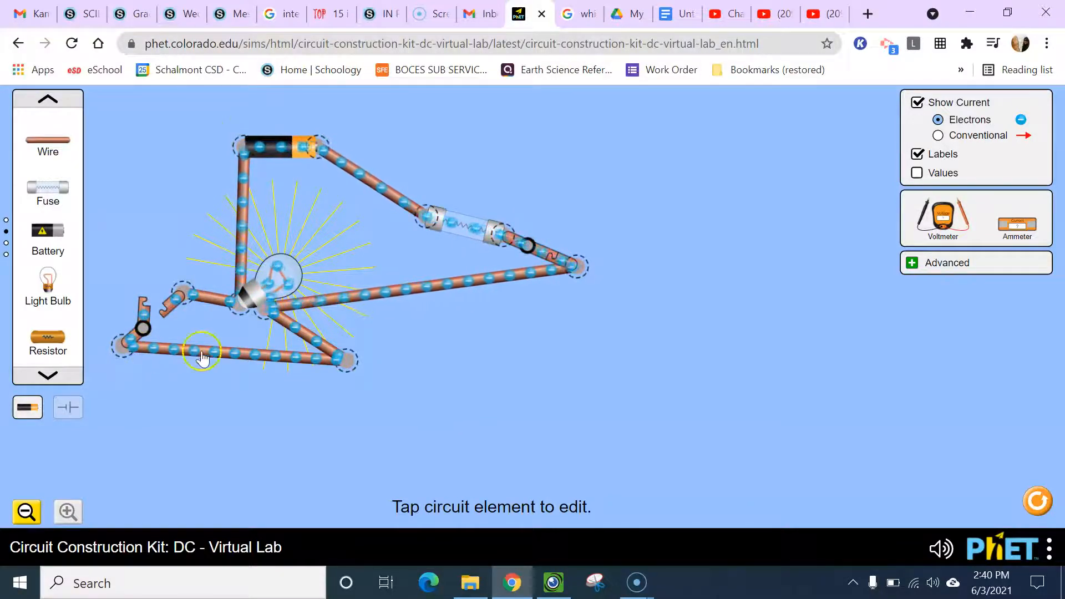
# Close the bypass switch to short-circuit the bulb through the fuse.
pyautogui.click(154, 319)
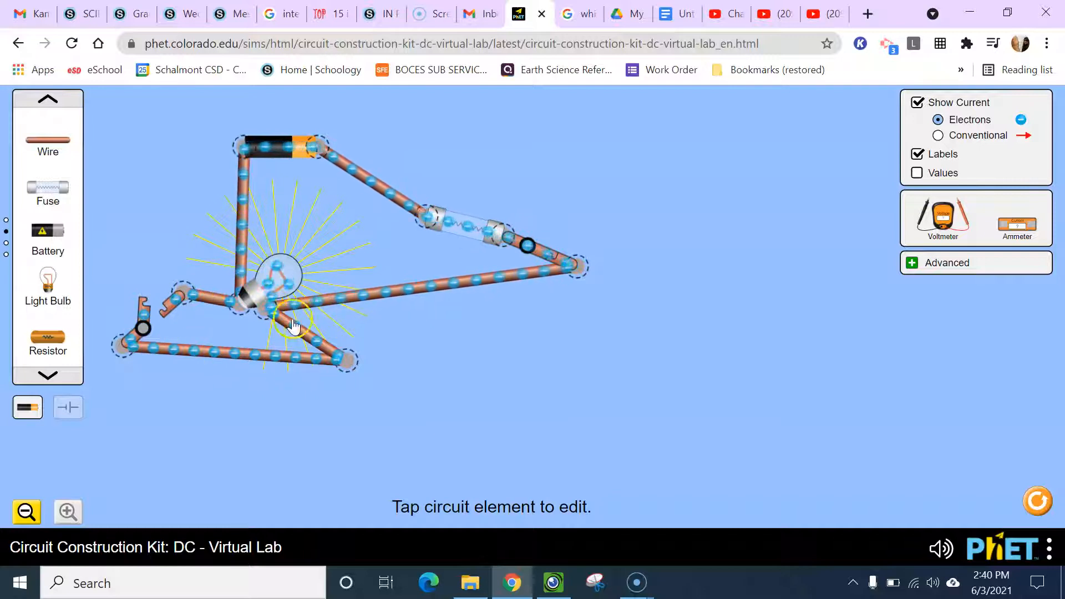
pyautogui.click(144, 310)
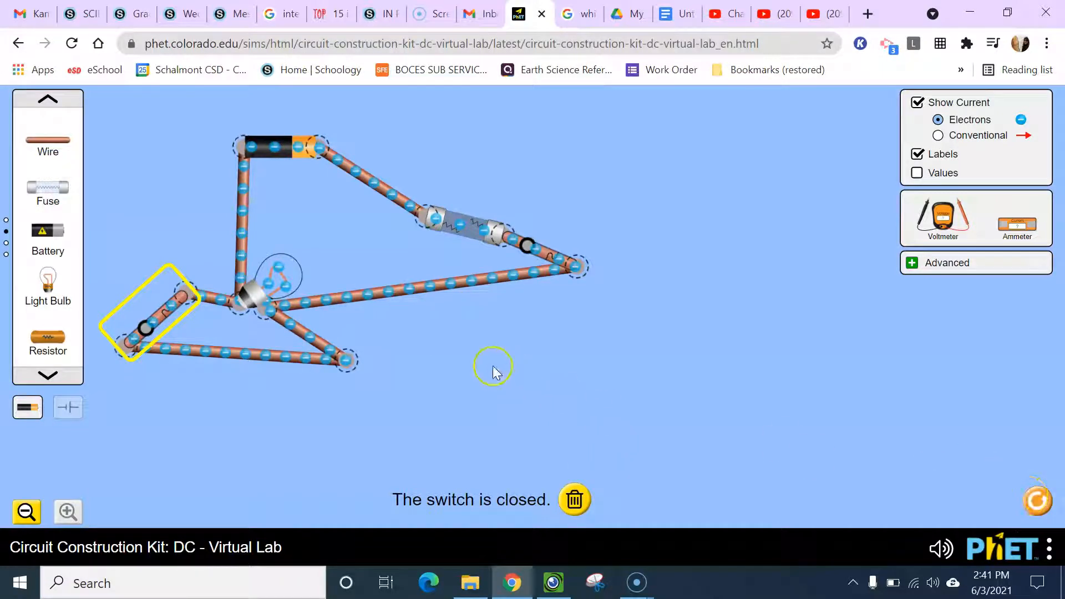
# Delete the closed bypass switch and the three wires forming the short-circuit path around the bulb.
pyautogui.click(575, 499)
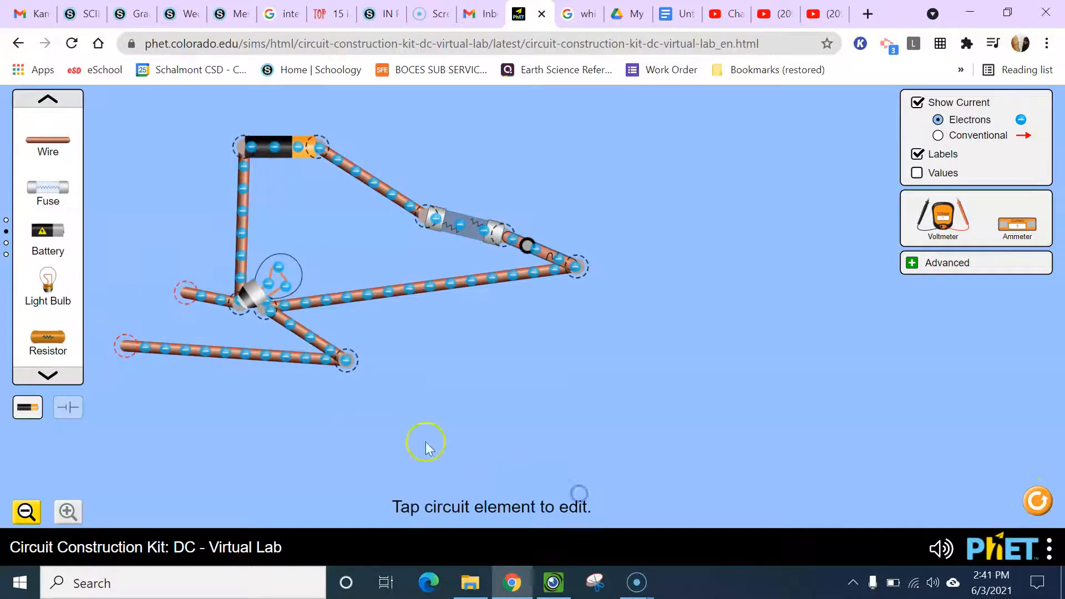
pyautogui.click(221, 302)
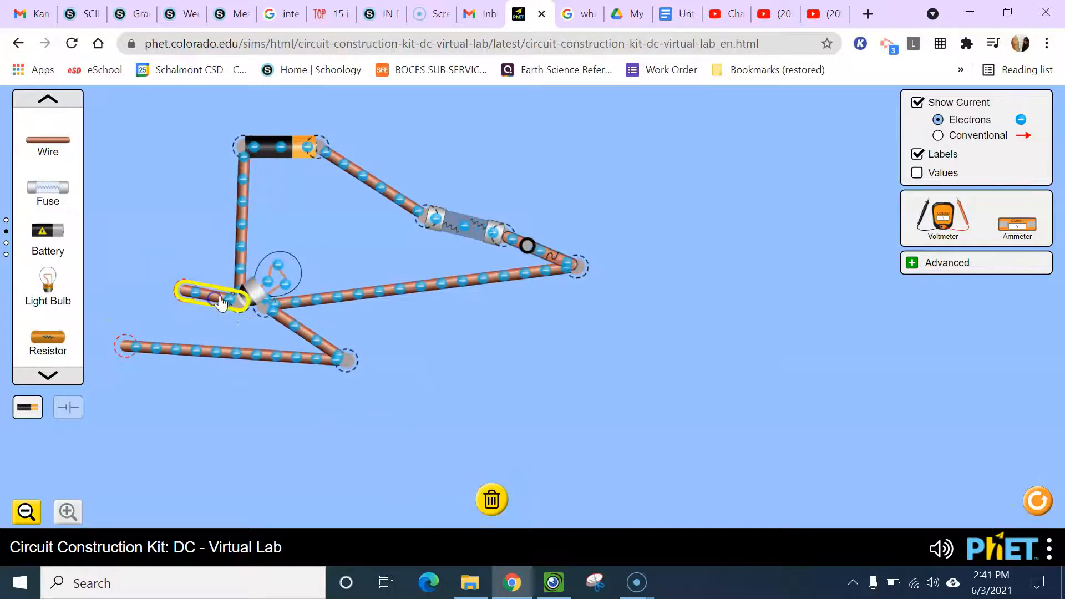
pyautogui.click(492, 499)
pyautogui.click(244, 350)
pyautogui.click(494, 500)
pyautogui.click(345, 355)
pyautogui.click(488, 513)
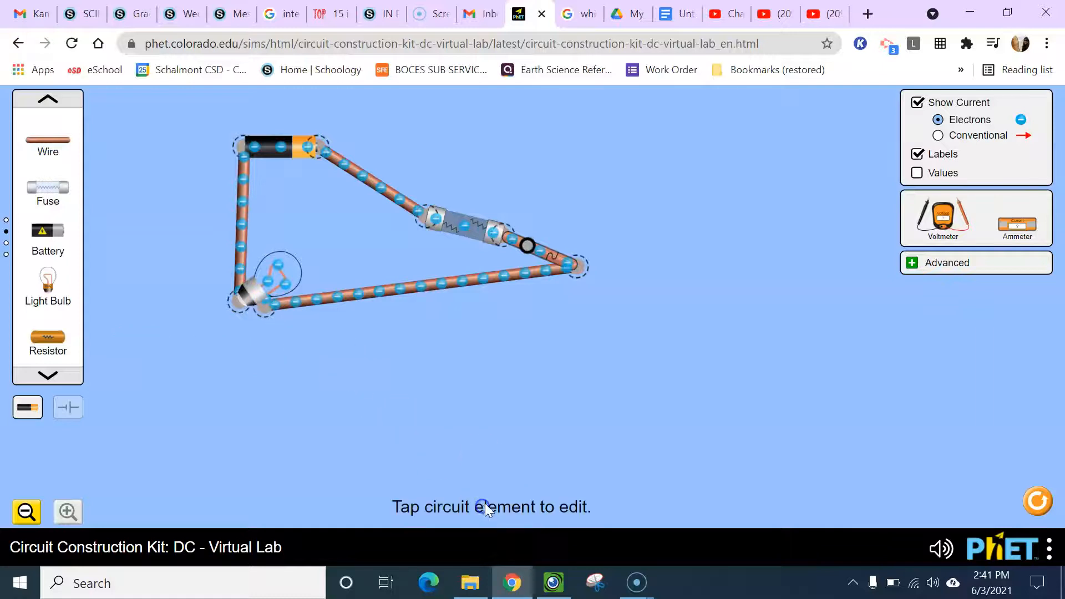
# Delete the fuse and connect the remaining switch directly to the battery's positive wire.
pyautogui.click(456, 220)
pyautogui.click(597, 497)
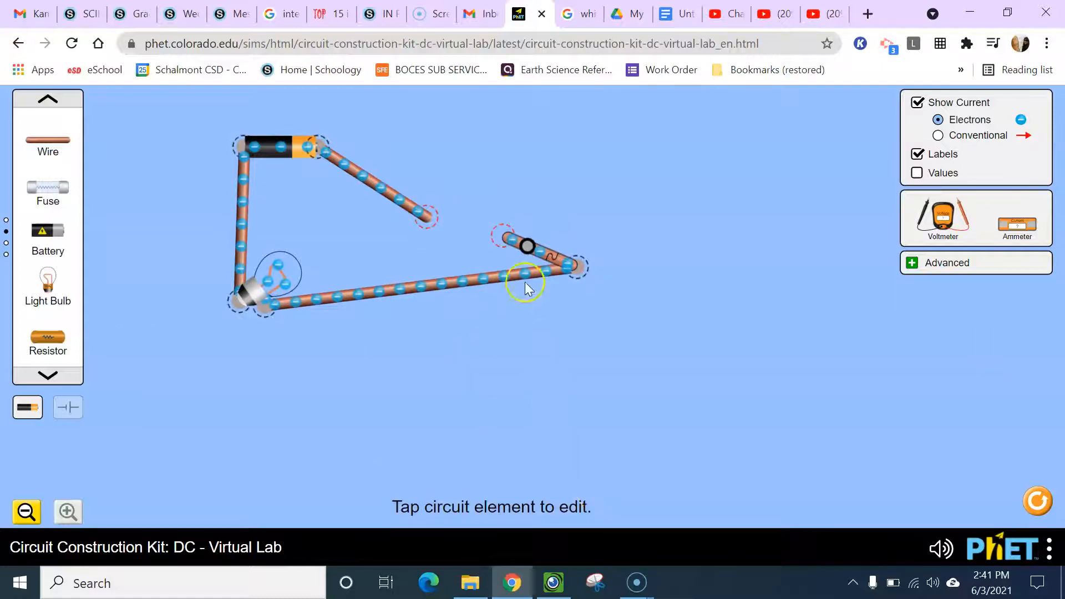
pyautogui.moveTo(504, 238); pyautogui.dragTo(428, 225)
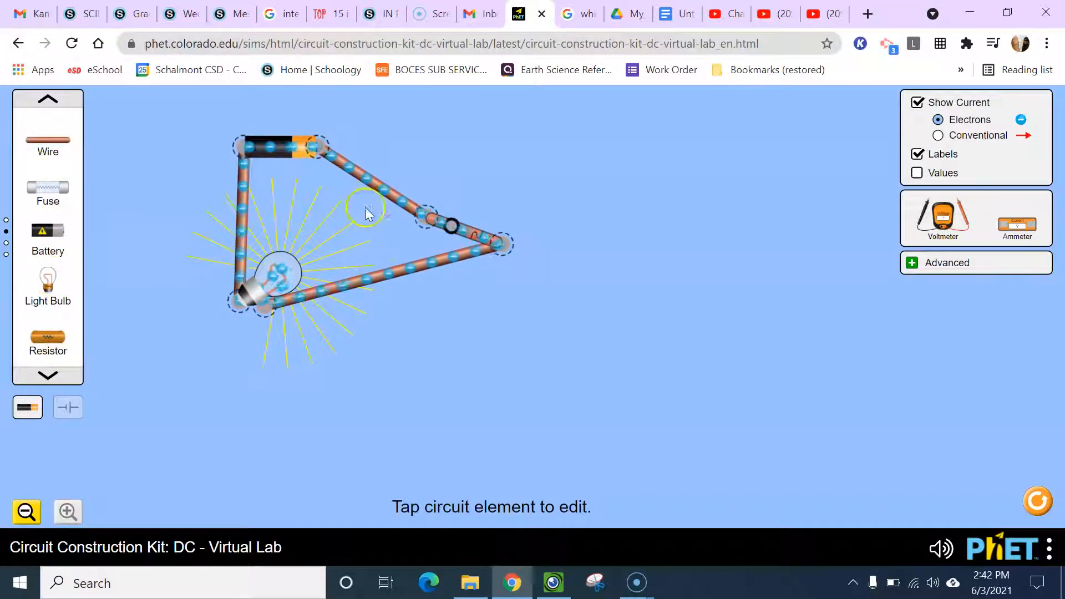
# Open the switch, separate it from the battery's positive wire, and insert a high-resistance light bulb between them.
pyautogui.click(470, 231)
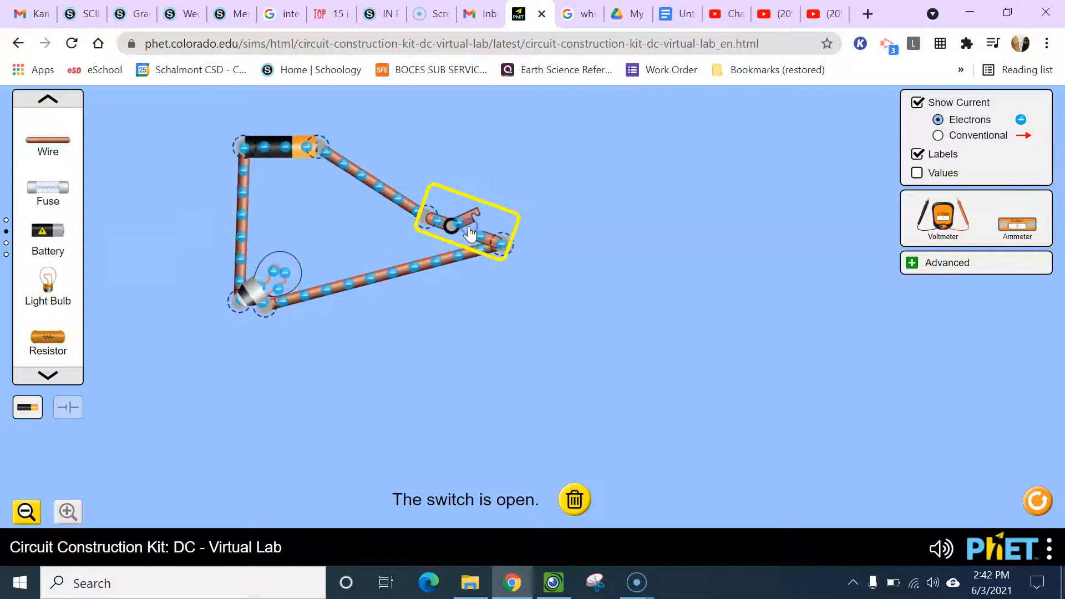
pyautogui.moveTo(434, 211); pyautogui.dragTo(519, 191)
pyautogui.click(426, 129)
pyautogui.moveTo(56, 283); pyautogui.dragTo(397, 160)
pyautogui.moveTo(513, 186); pyautogui.dragTo(424, 156)
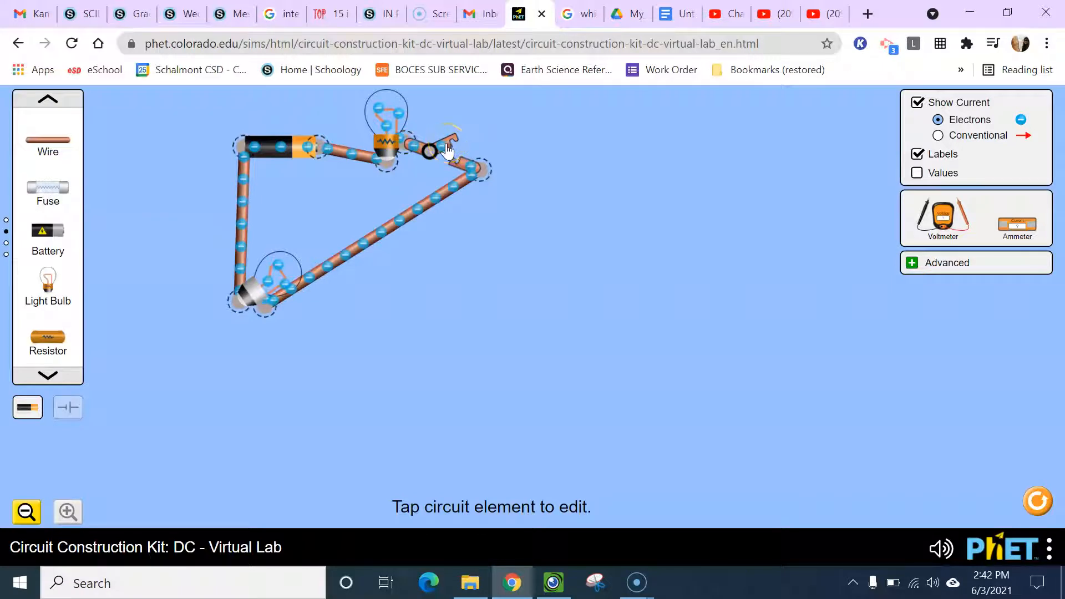
# Close the switch to test the circuit with two bulbs, and reopen it.
pyautogui.click(447, 150)
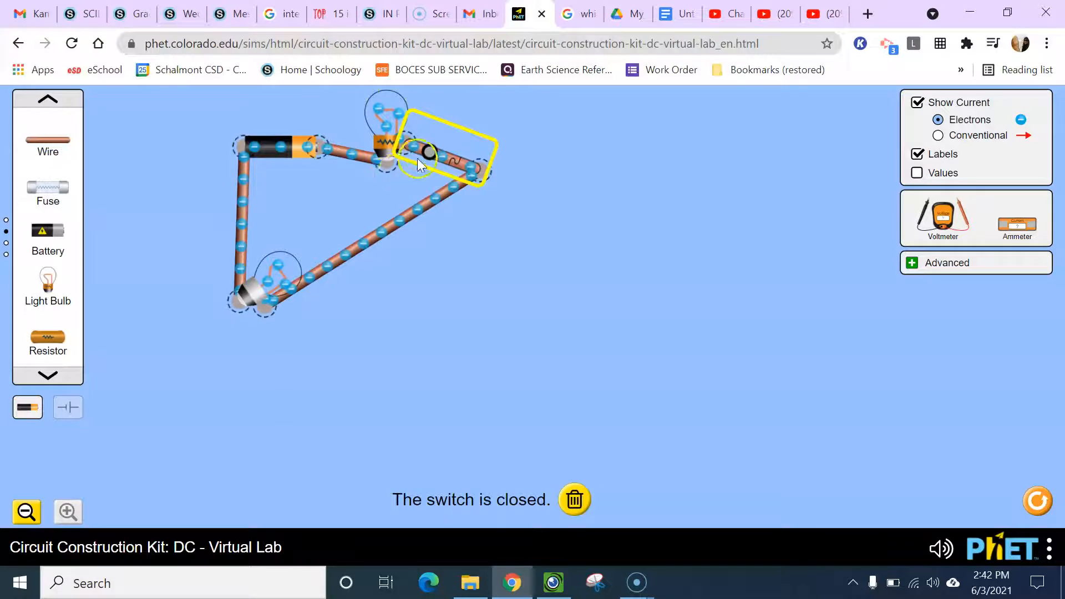
pyautogui.click(521, 216)
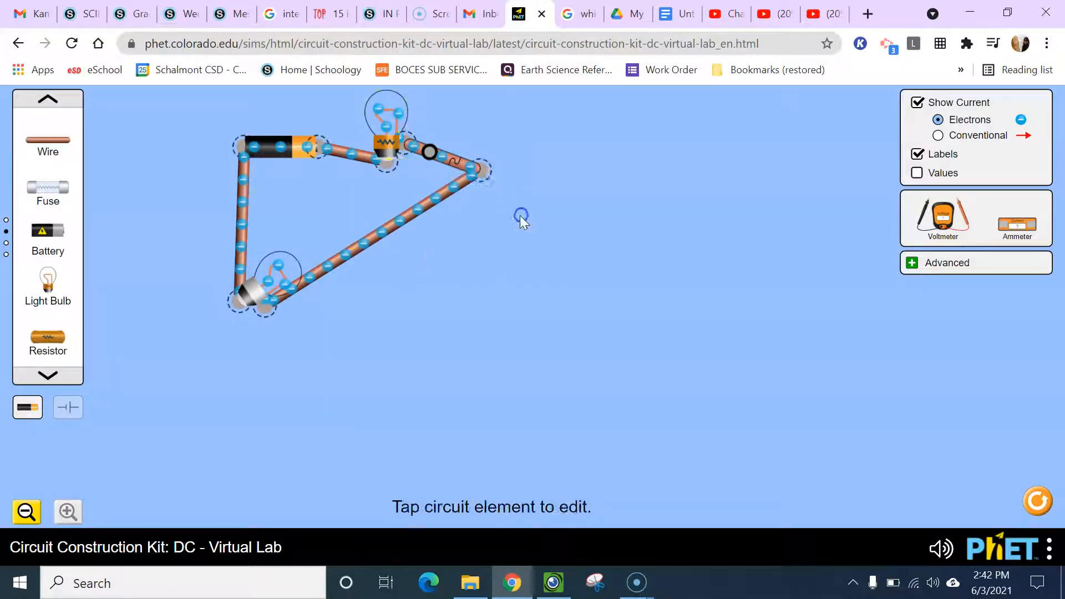
pyautogui.click(430, 152)
pyautogui.click(449, 160)
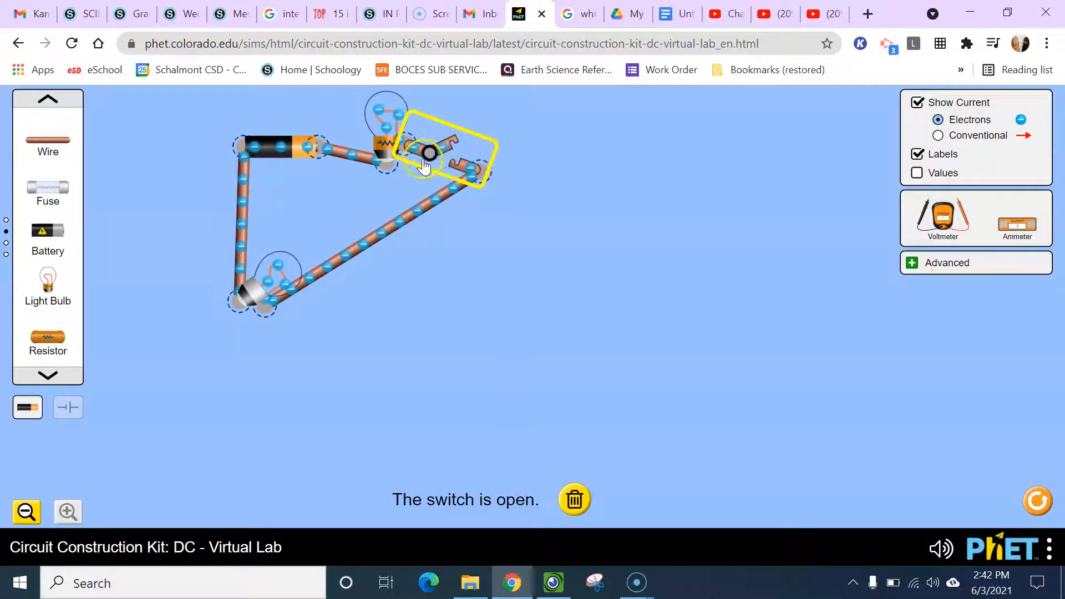
# Insert a wire between the high-resistance bulb and the switch, reconnect the battery wire to the bulb, and close the switch.
pyautogui.moveTo(417, 211); pyautogui.dragTo(503, 286)
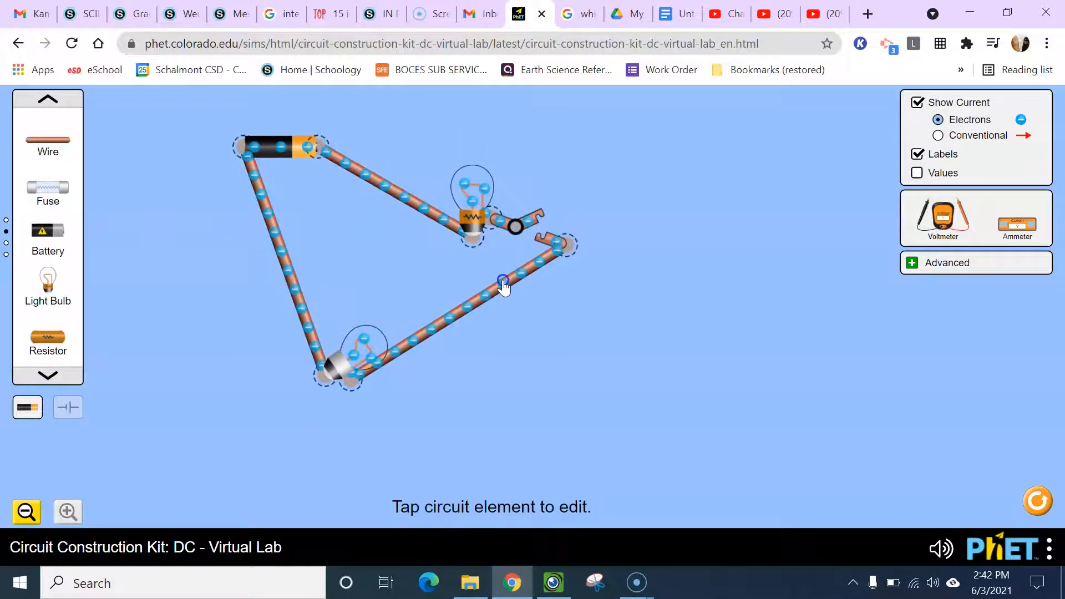
pyautogui.click(472, 241)
pyautogui.click(478, 292)
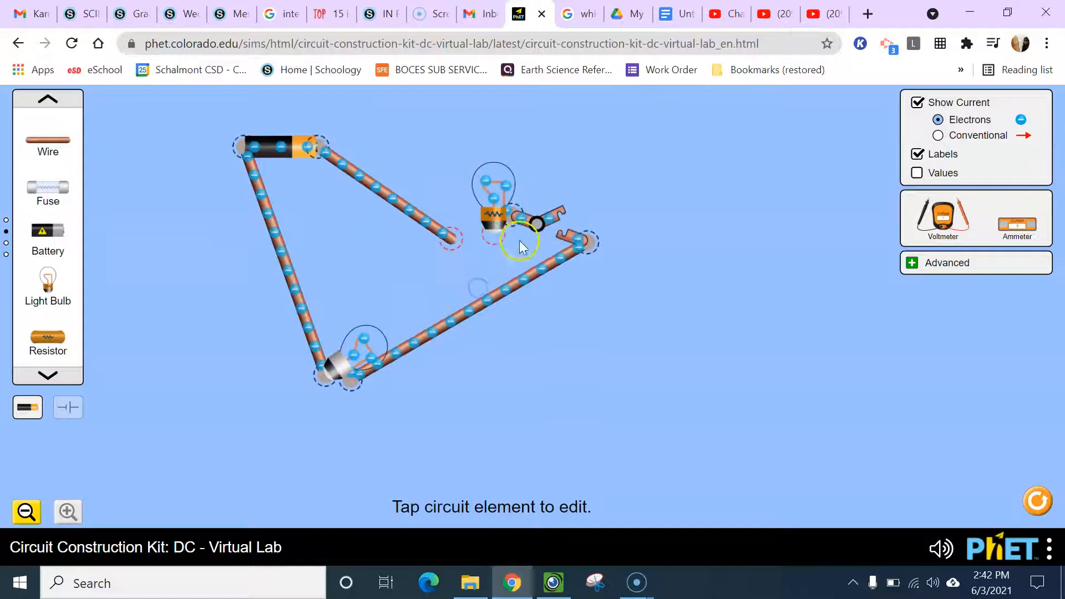
pyautogui.click(516, 218)
pyautogui.click(506, 175)
pyautogui.moveTo(555, 221); pyautogui.dragTo(638, 210)
pyautogui.moveTo(49, 174); pyautogui.dragTo(612, 207)
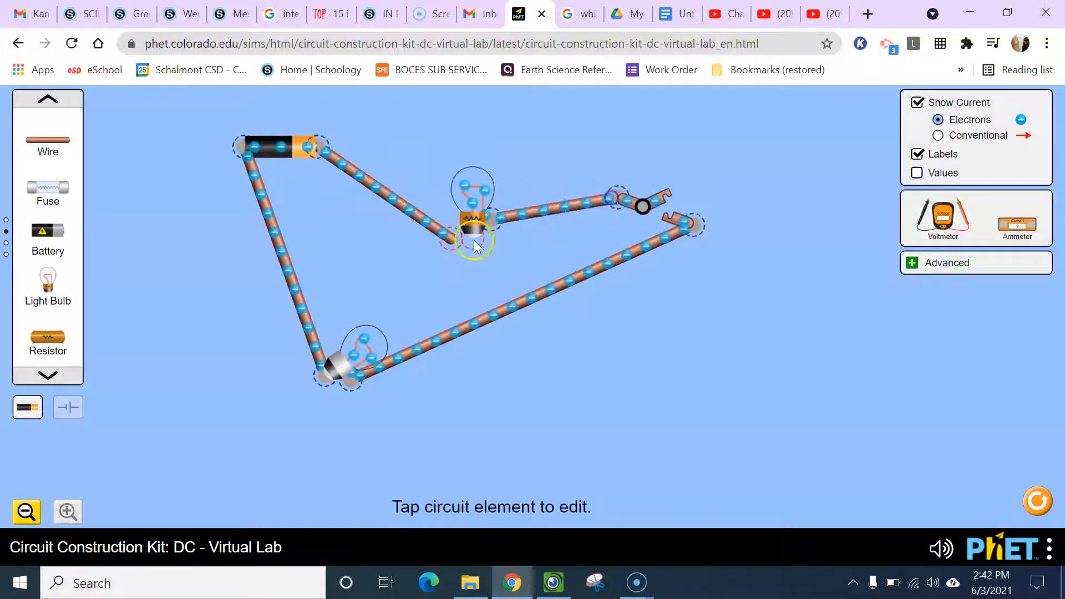
pyautogui.moveTo(444, 243); pyautogui.dragTo(462, 247)
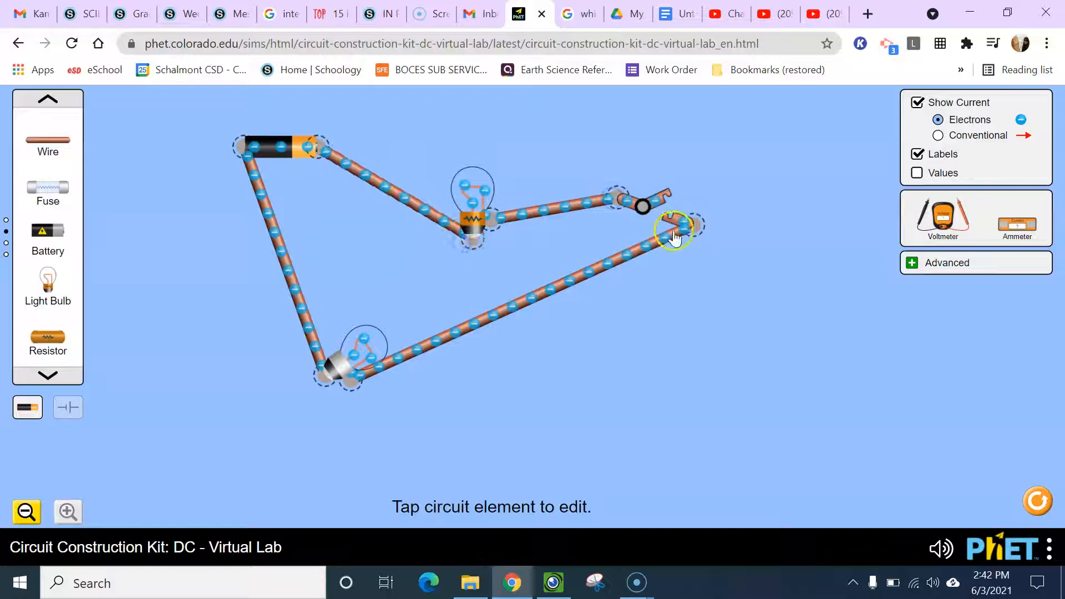
pyautogui.click(664, 202)
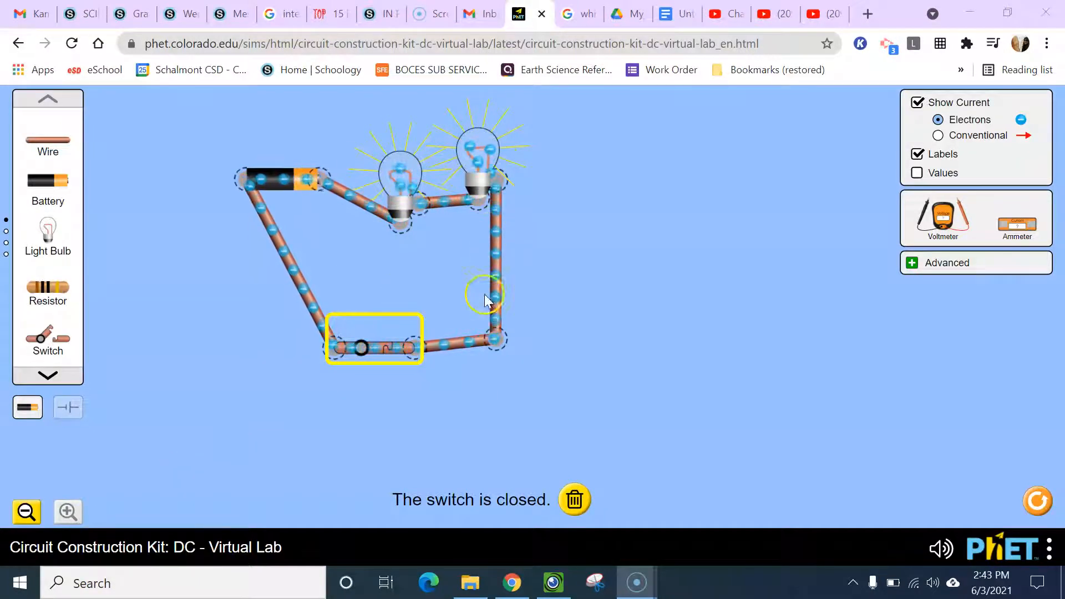
pyautogui.click(492, 398)
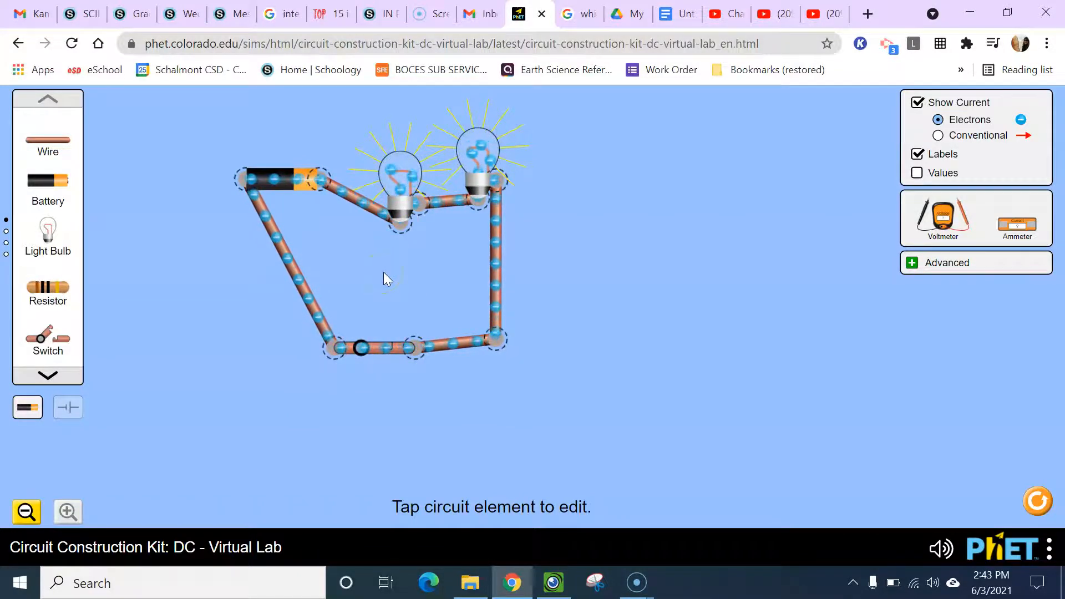
pyautogui.click(402, 184)
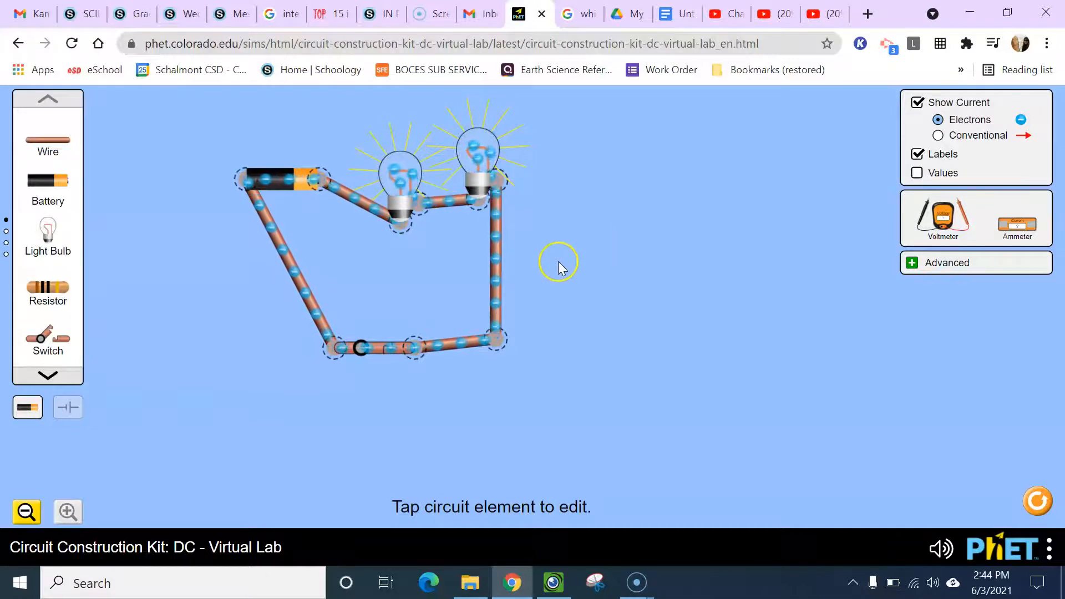
# Detach the return wire from the second bulb and insert another wire and a third light bulb in series.
pyautogui.moveTo(498, 180); pyautogui.dragTo(644, 239)
pyautogui.click(518, 133)
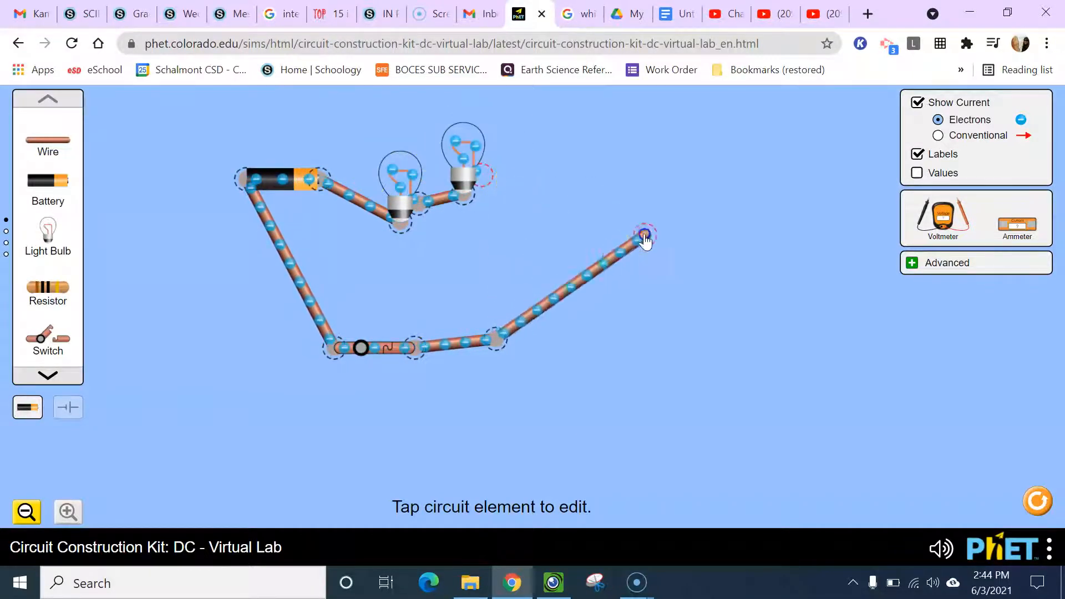
pyautogui.moveTo(65, 149); pyautogui.dragTo(518, 185)
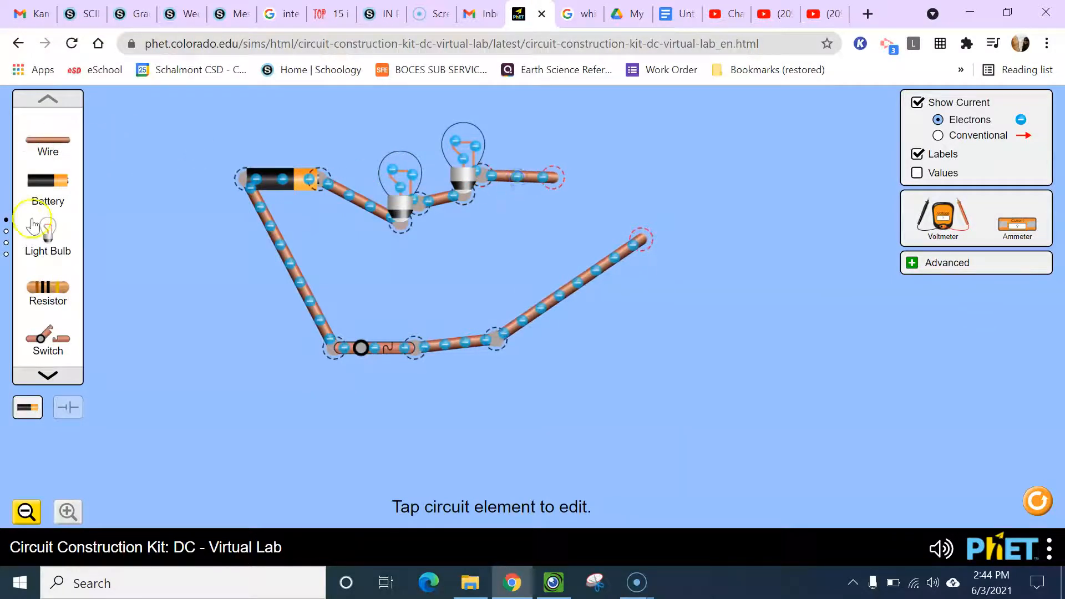
pyautogui.moveTo(52, 229); pyautogui.dragTo(567, 187)
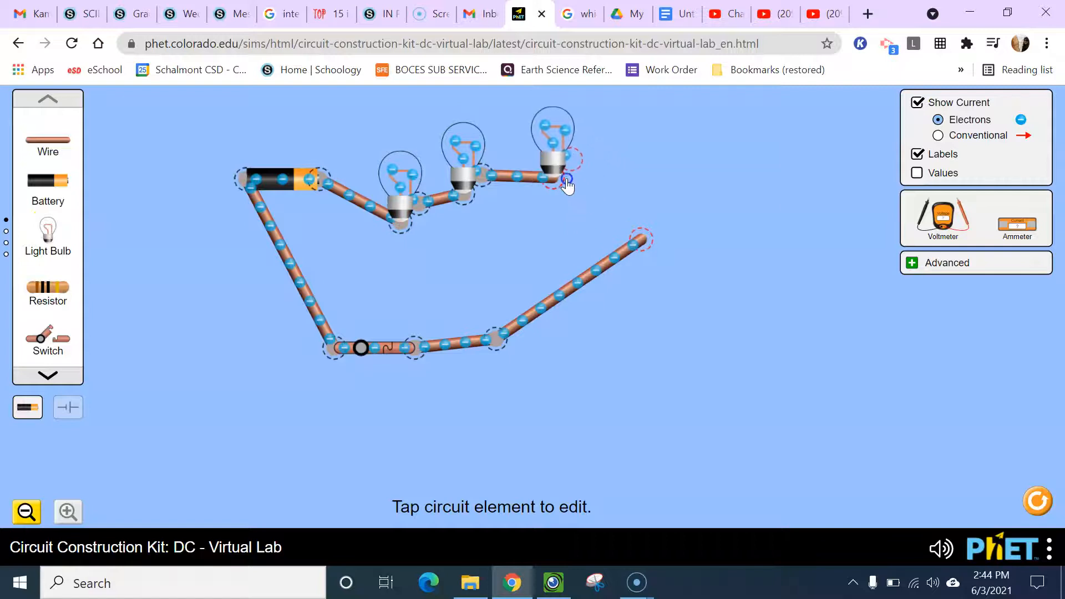
pyautogui.moveTo(626, 246); pyautogui.dragTo(579, 170)
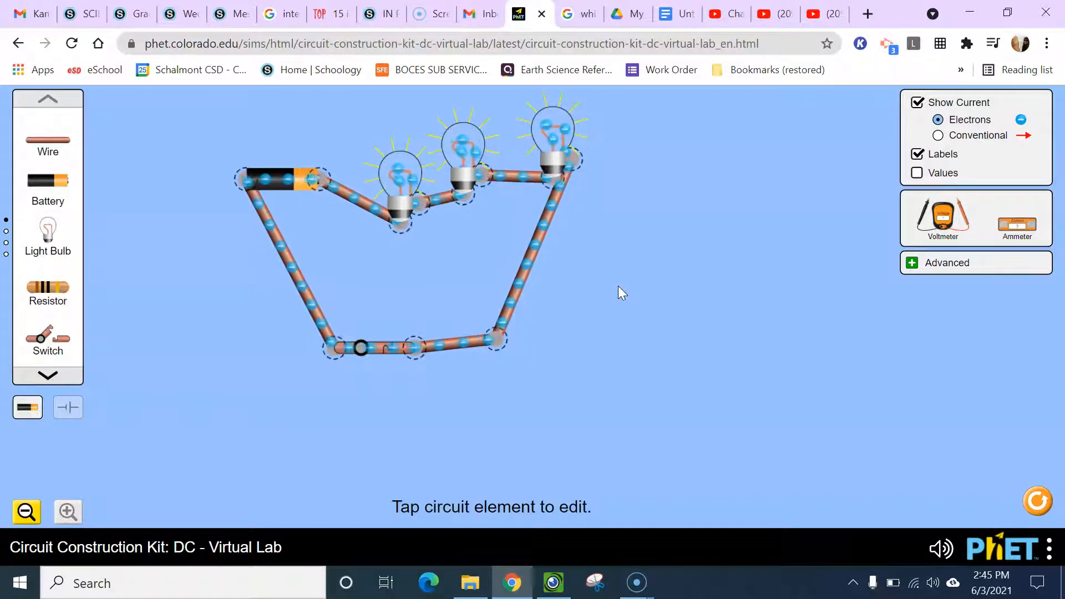
# View the three-bulb circuit as a schematic with the switch closed and open, and return to the lifelike view with the switch closed.
pyautogui.click(68, 409)
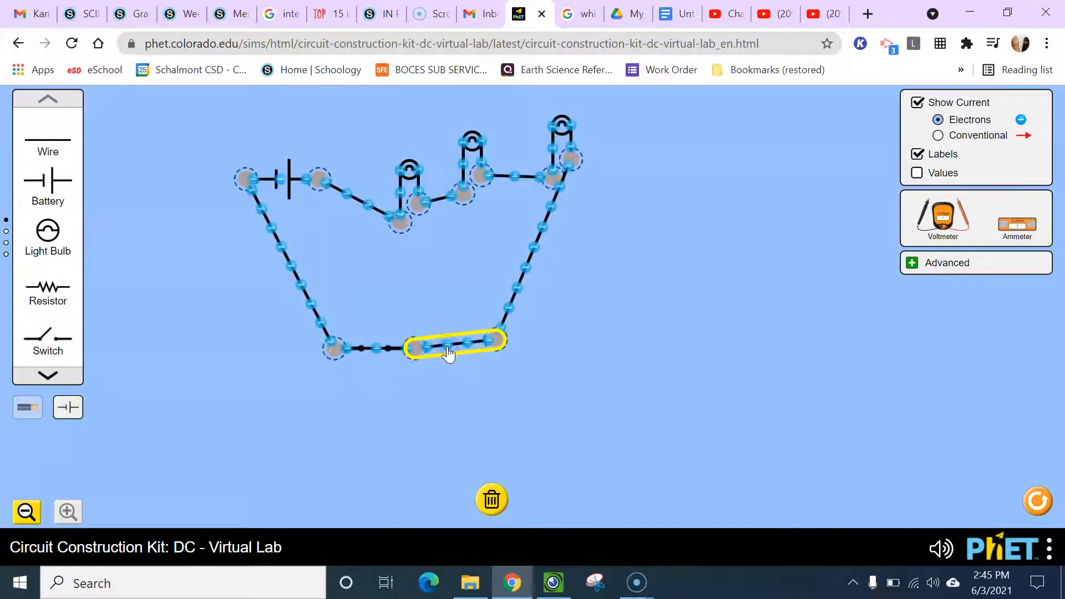
pyautogui.click(28, 409)
pyautogui.click(384, 347)
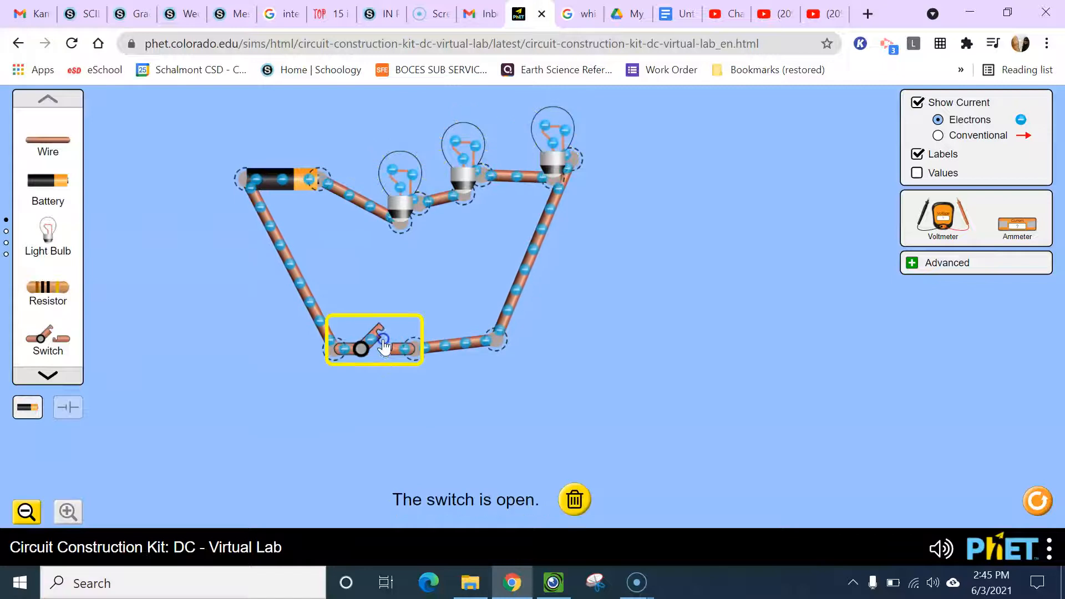
pyautogui.click(63, 411)
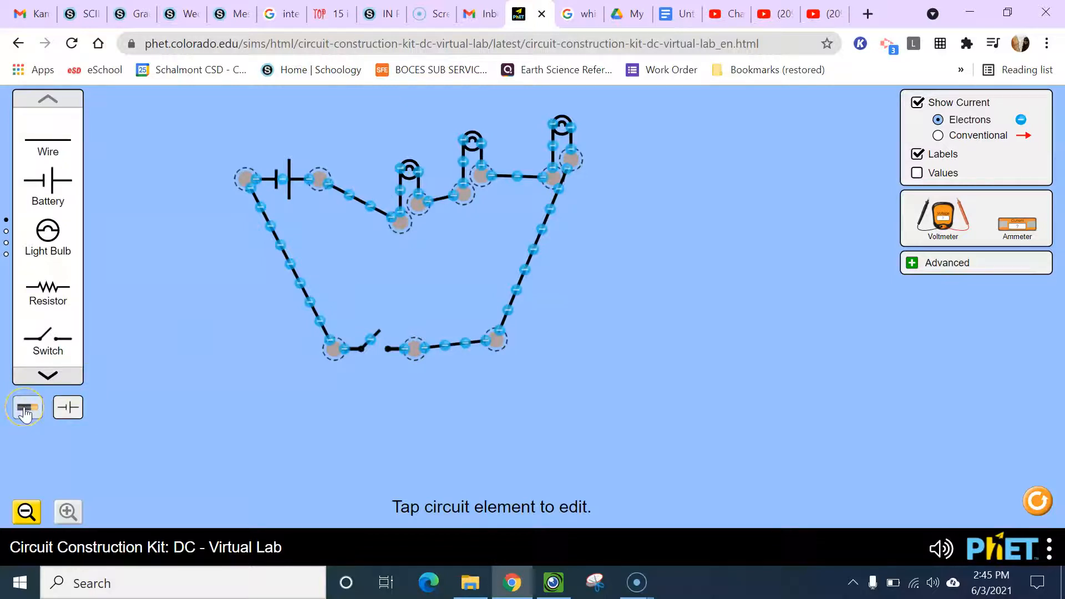
pyautogui.click(25, 410)
pyautogui.moveTo(382, 338); pyautogui.dragTo(395, 369)
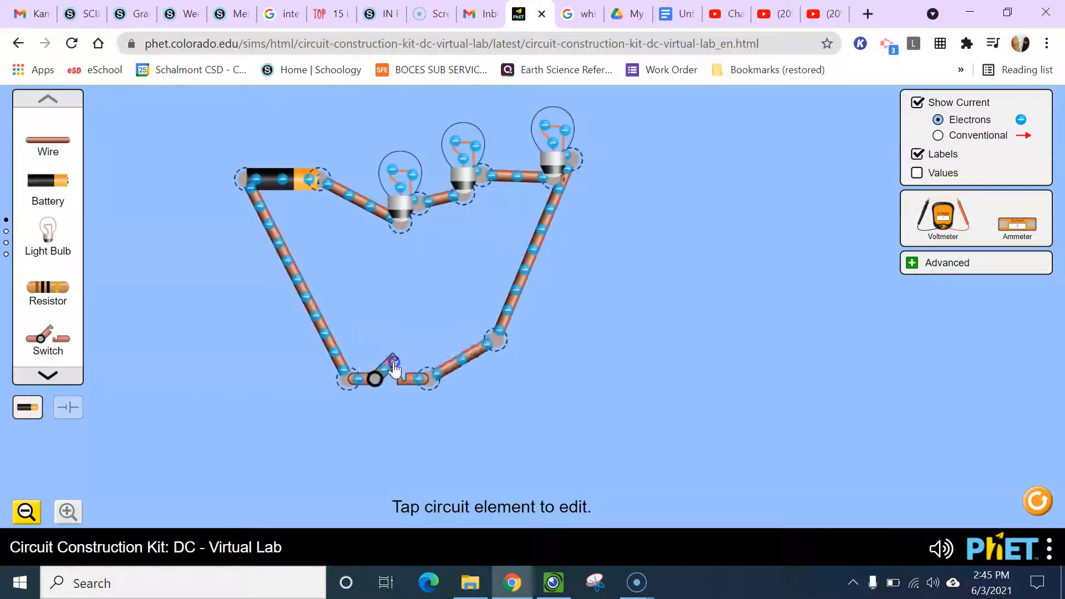
pyautogui.click(394, 361)
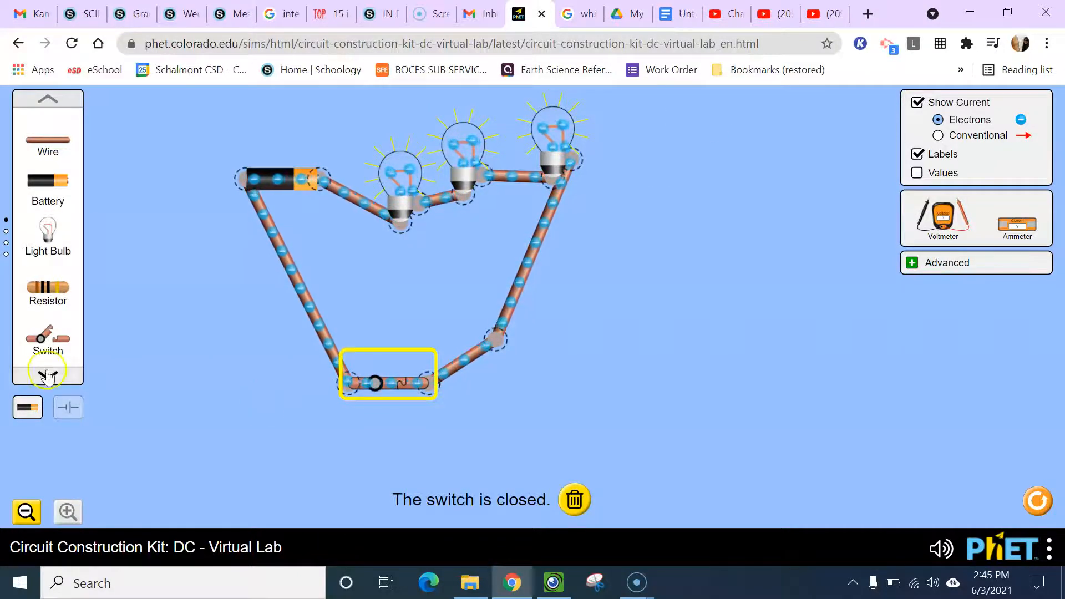
# Switch to the YouTube video "Series Circuit one bulb taken out" and play it full screen from about 1:03.
pyautogui.click(728, 16)
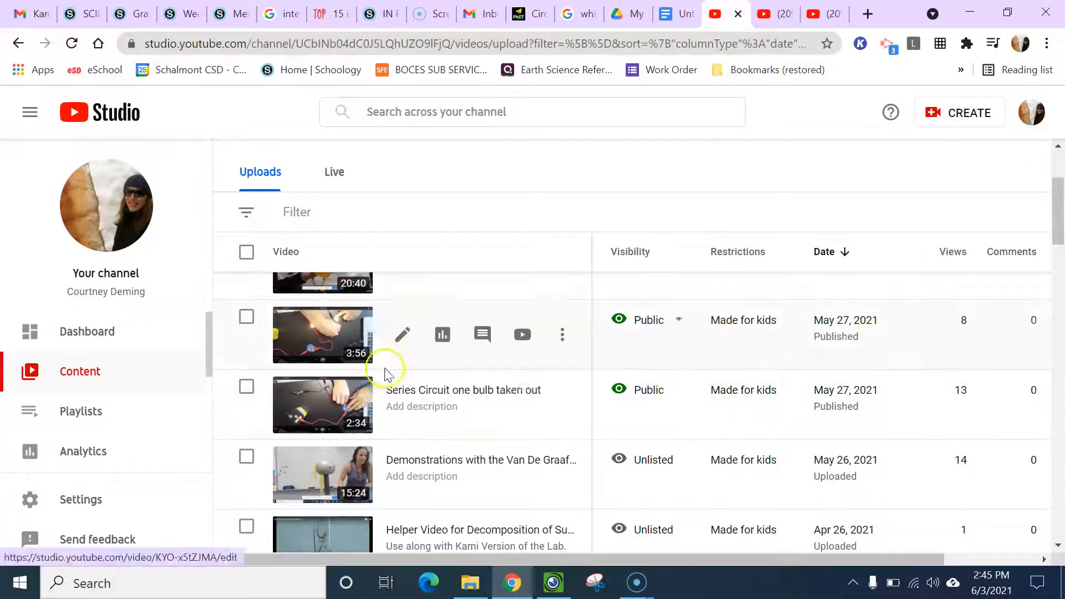
pyautogui.scroll(1, 694, 286)
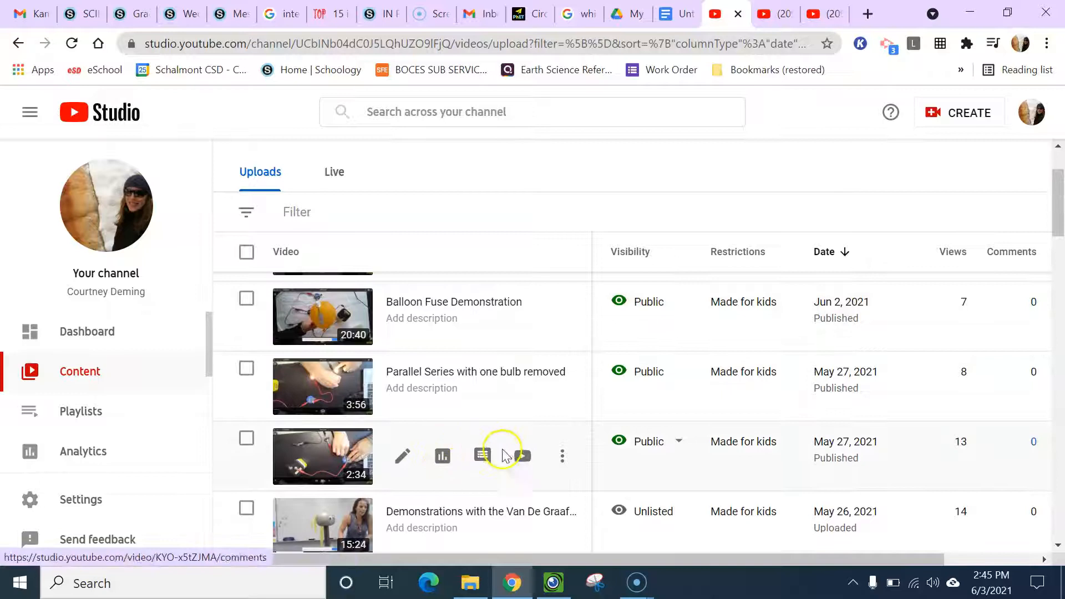
pyautogui.click(815, 15)
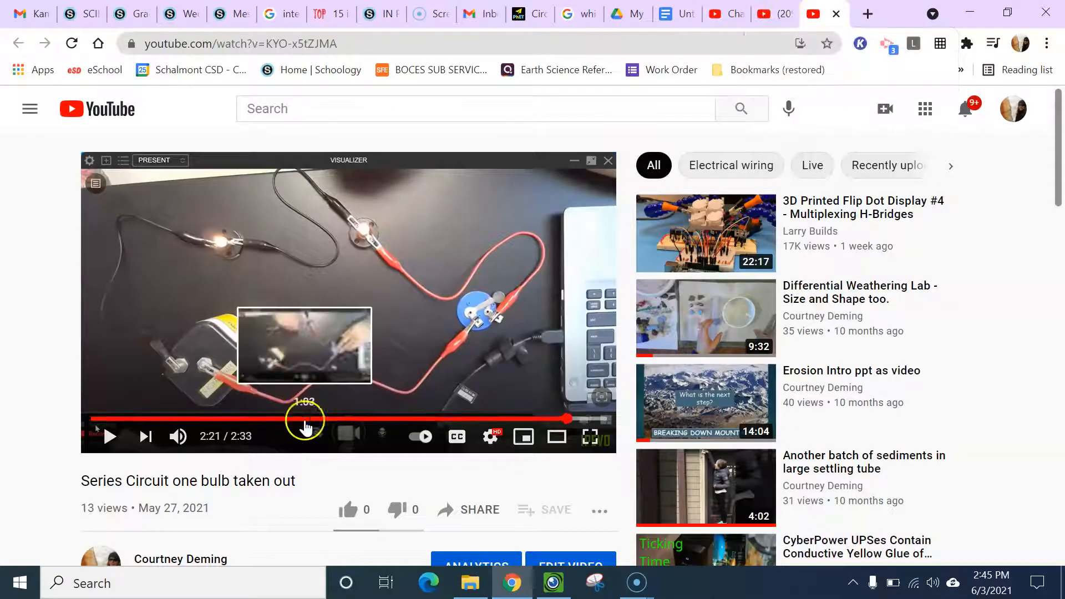
pyautogui.click(305, 419)
pyautogui.click(115, 436)
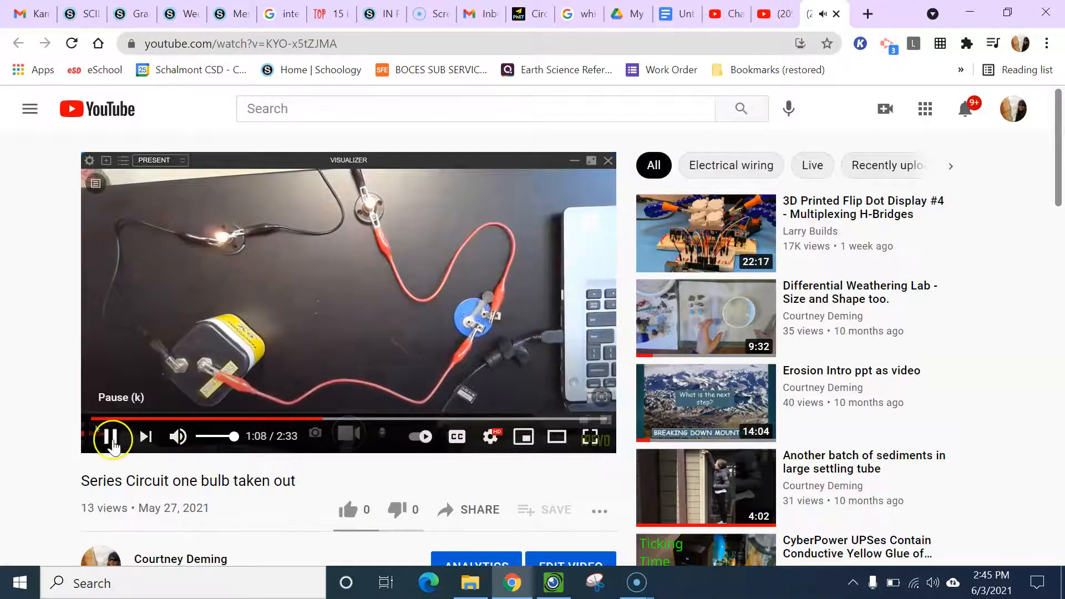
pyautogui.click(589, 437)
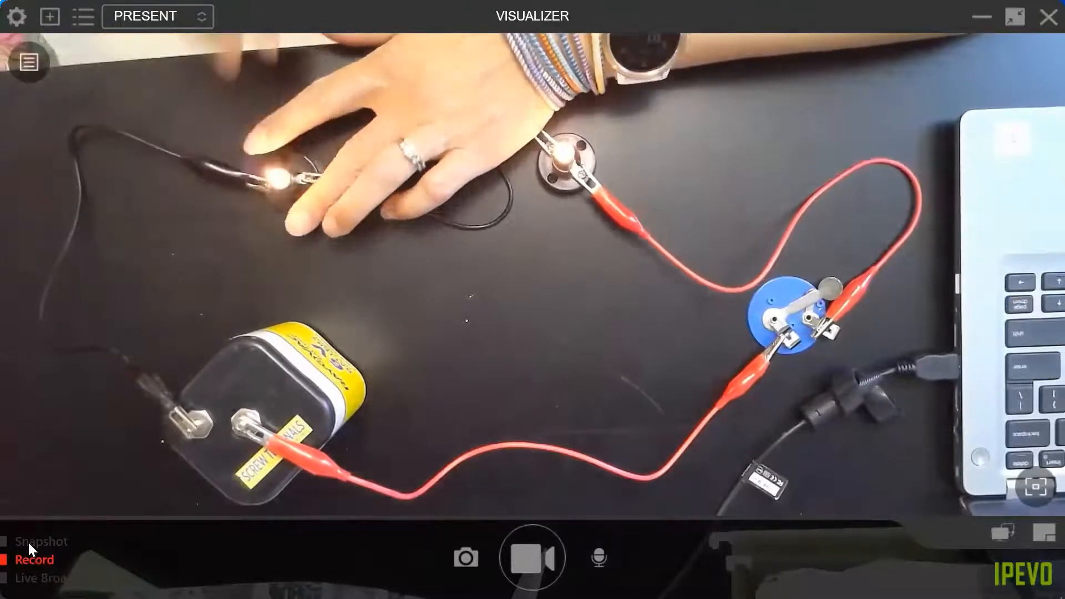
# Watch the series circuit demonstration up to 2:18, pause it and leave full screen.
pyautogui.moveTo(522, 192)
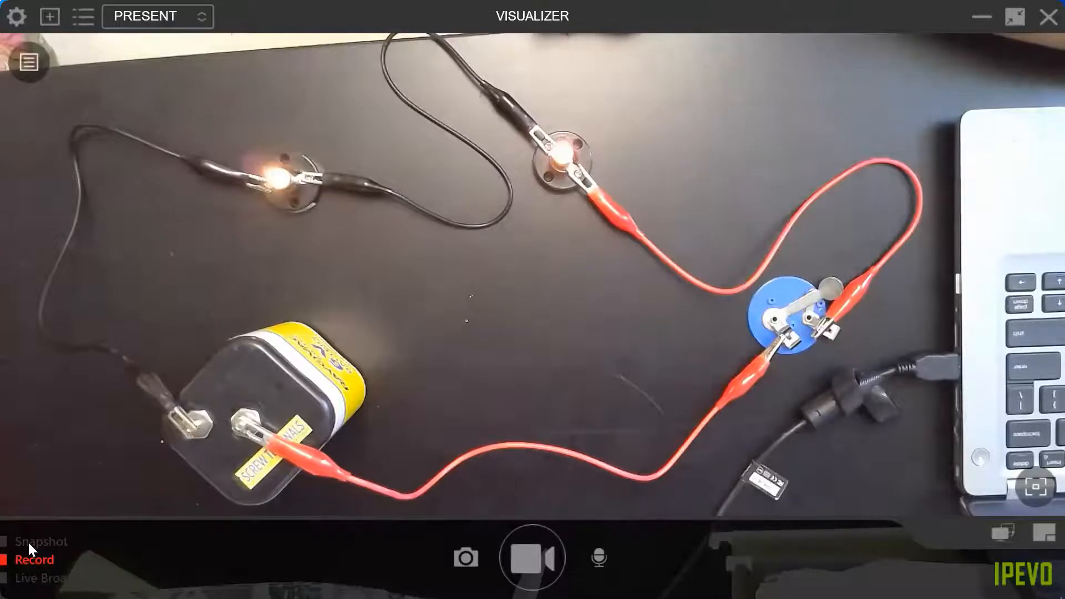
pyautogui.moveTo(521, 192)
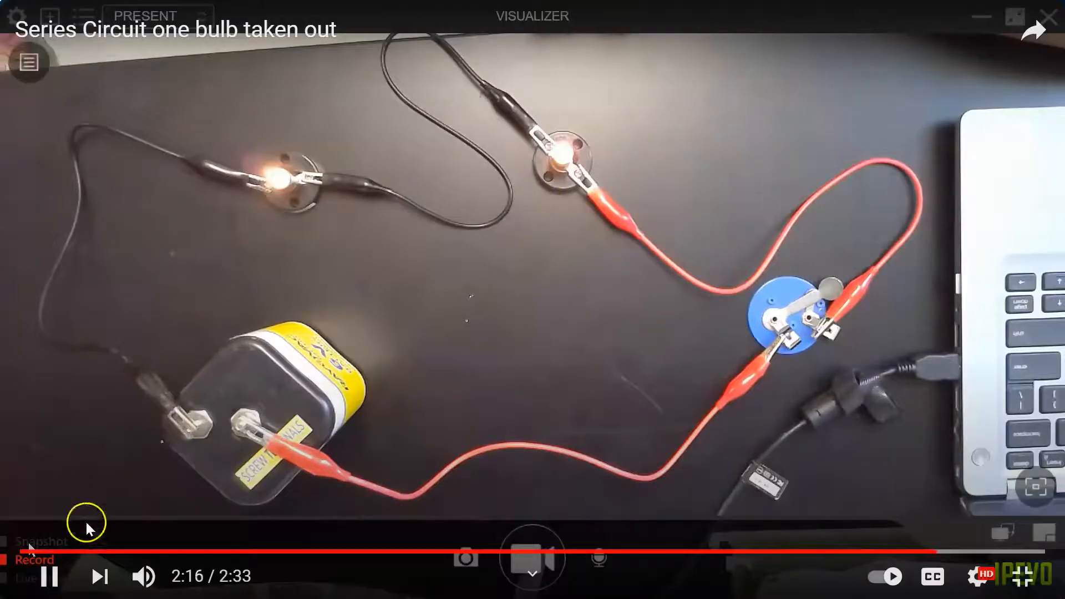
pyautogui.click(57, 577)
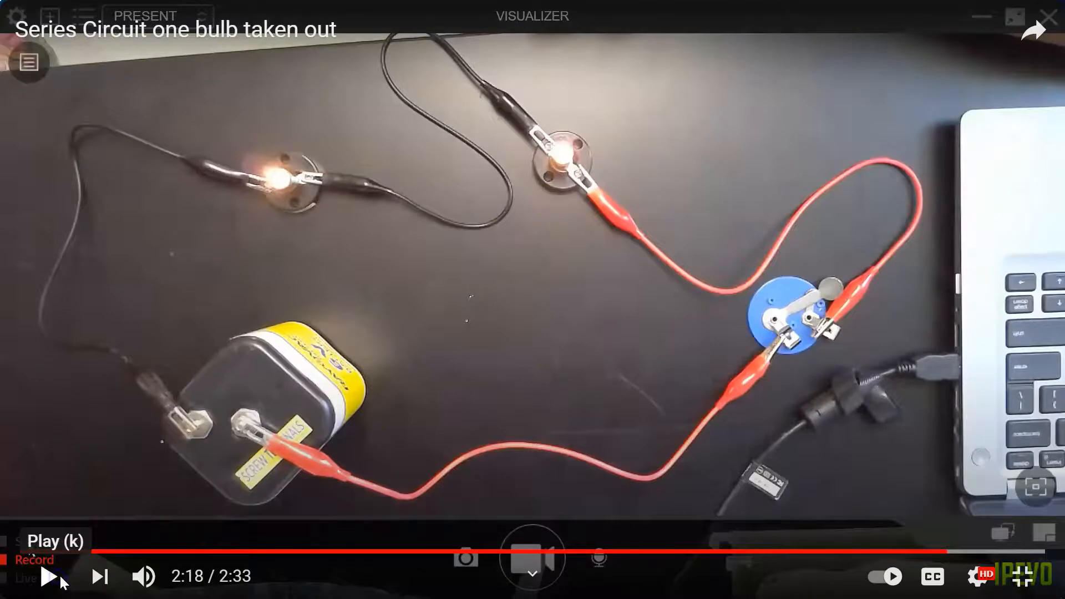
pyautogui.press('Escape')
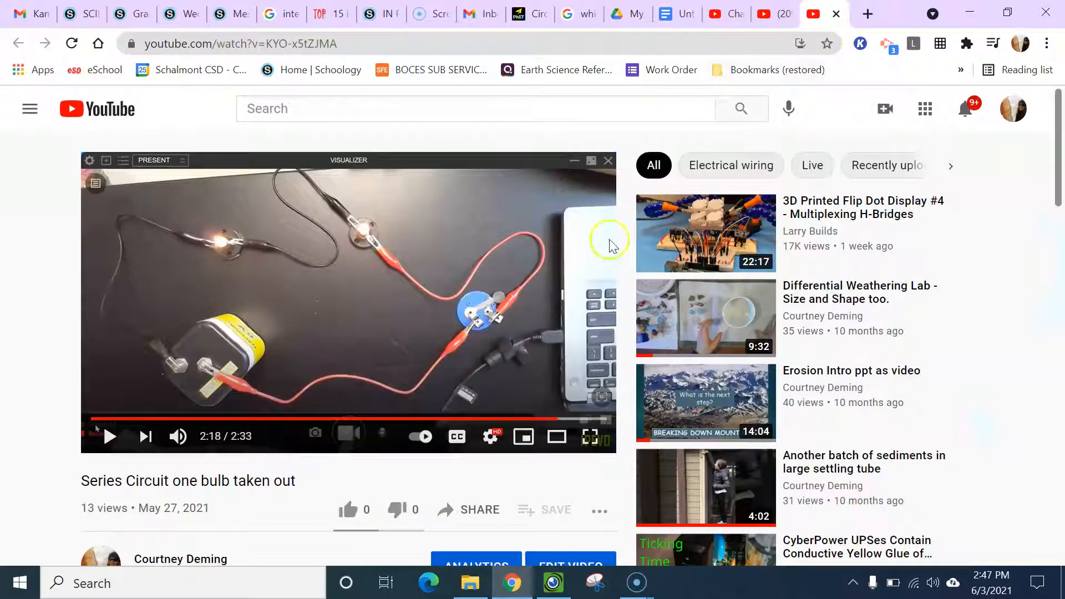
# Switch back to the circuit simulation and reset it to clear the three-bulb series circuit.
pyautogui.click(520, 17)
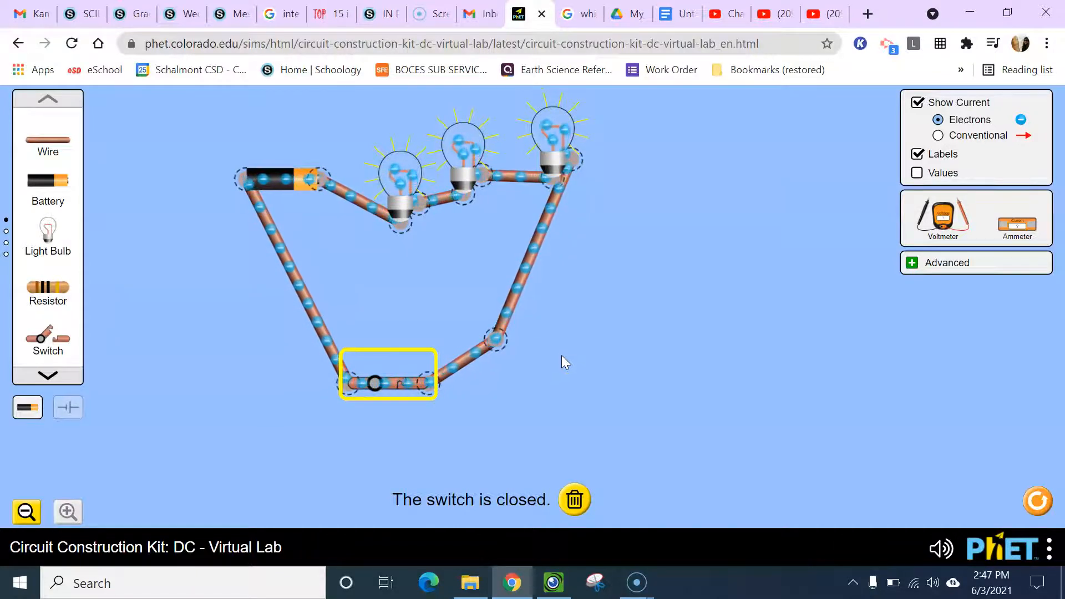
pyautogui.click(529, 188)
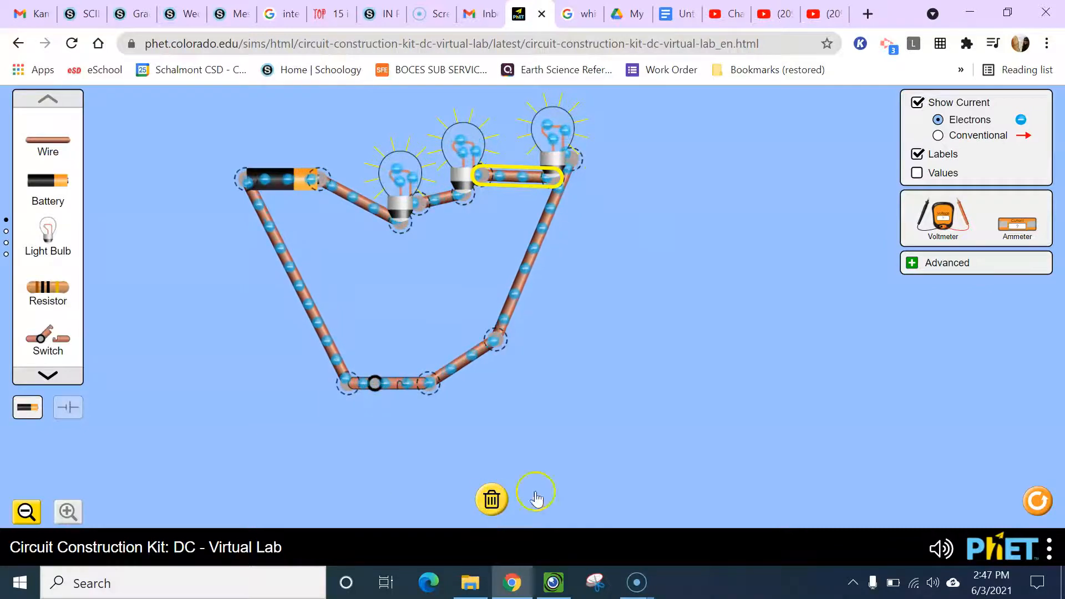
pyautogui.click(1037, 501)
# Build a loop with a battery, three wires, a switch and one light bulb, and close the switch.
pyautogui.moveTo(61, 196); pyautogui.dragTo(350, 205)
pyautogui.moveTo(46, 149); pyautogui.dragTo(520, 290)
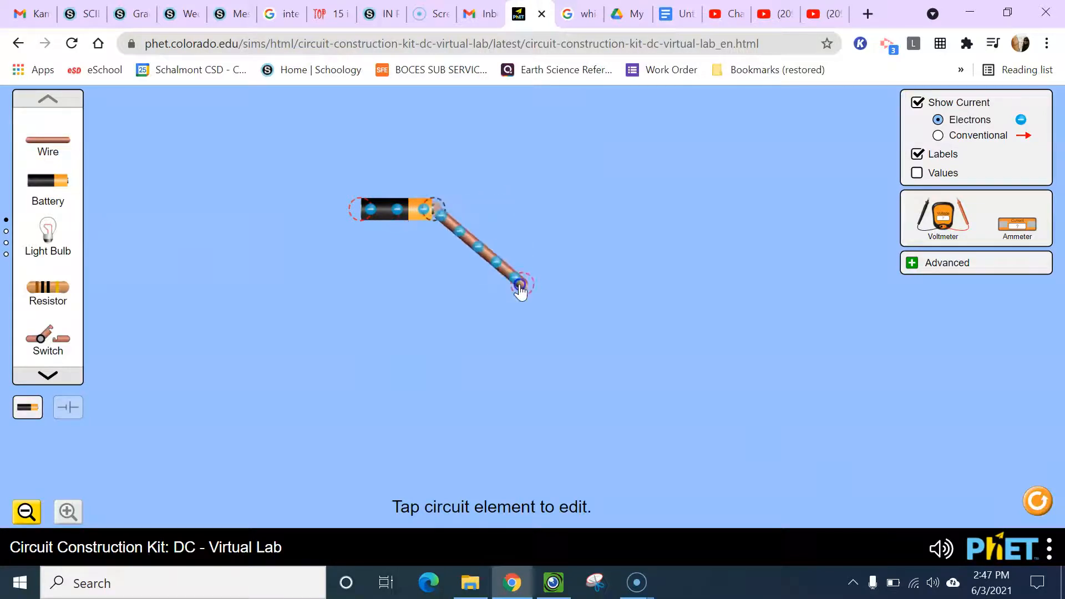
pyautogui.moveTo(46, 339); pyautogui.dragTo(547, 290)
pyautogui.moveTo(612, 284); pyautogui.dragTo(529, 368)
pyautogui.moveTo(66, 161); pyautogui.dragTo(481, 377)
pyautogui.moveTo(47, 230); pyautogui.dragTo(412, 383)
pyautogui.moveTo(69, 164); pyautogui.dragTo(408, 394)
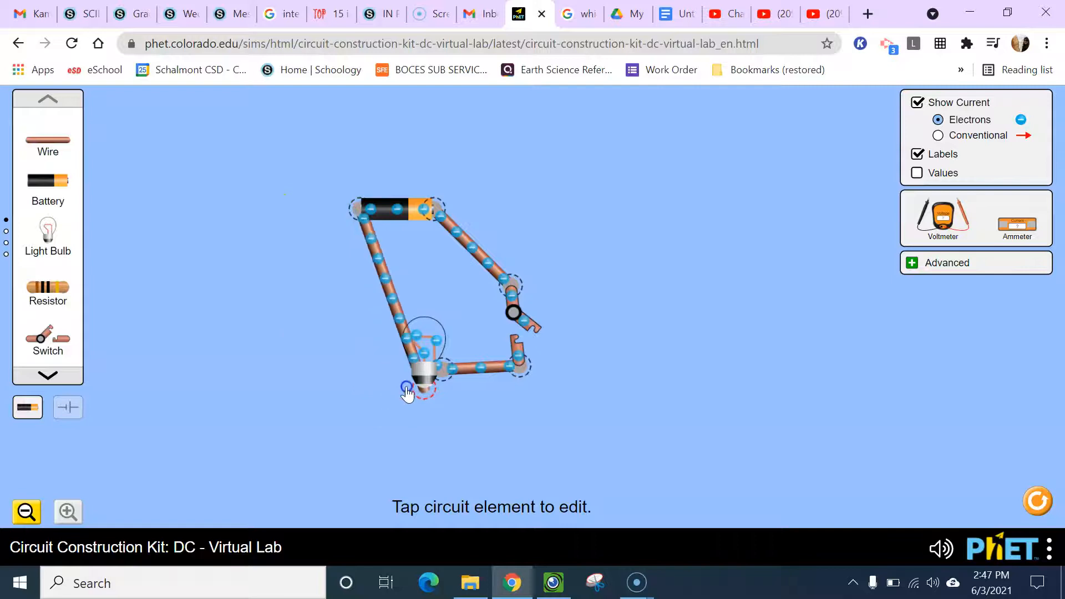
pyautogui.click(532, 351)
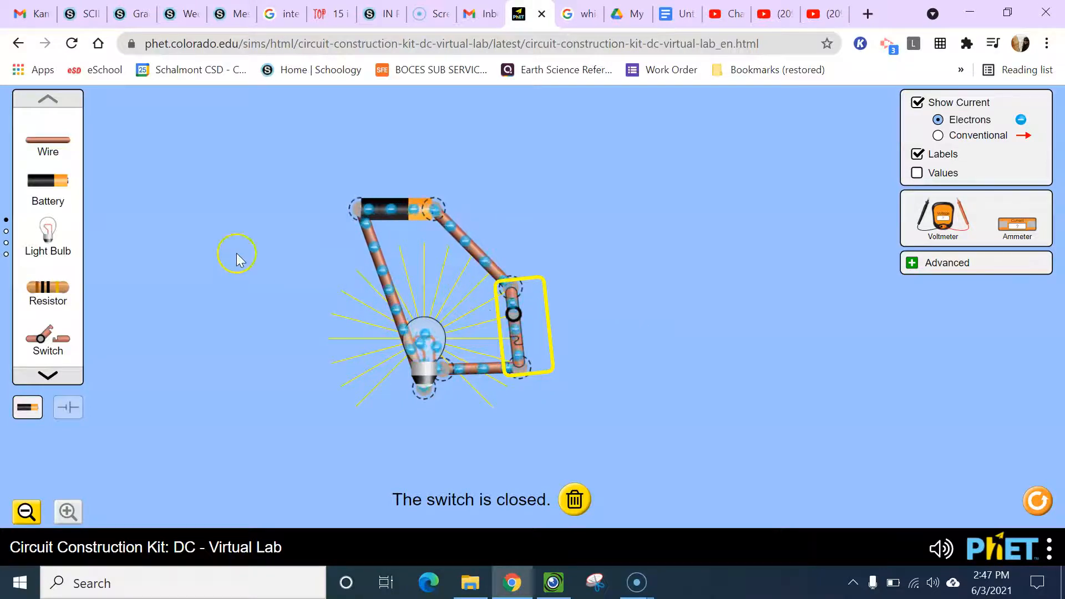
# Move the one-bulb loop up and shift its bulb outward to make room below the circuit.
pyautogui.moveTo(48, 142); pyautogui.dragTo(50, 148)
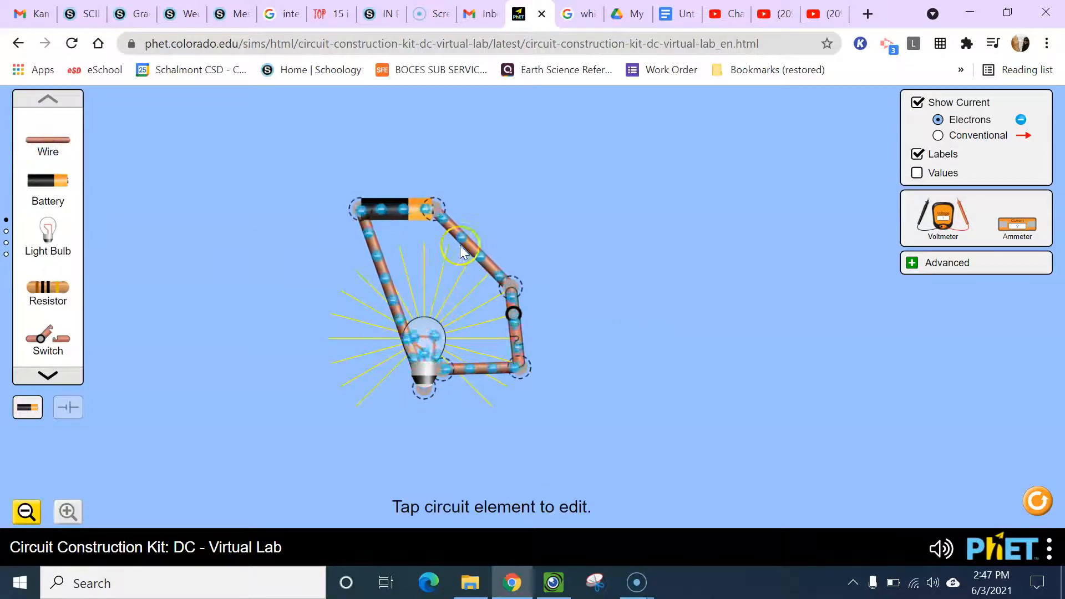
pyautogui.moveTo(464, 239); pyautogui.dragTo(515, 185)
pyautogui.moveTo(425, 344); pyautogui.dragTo(377, 268)
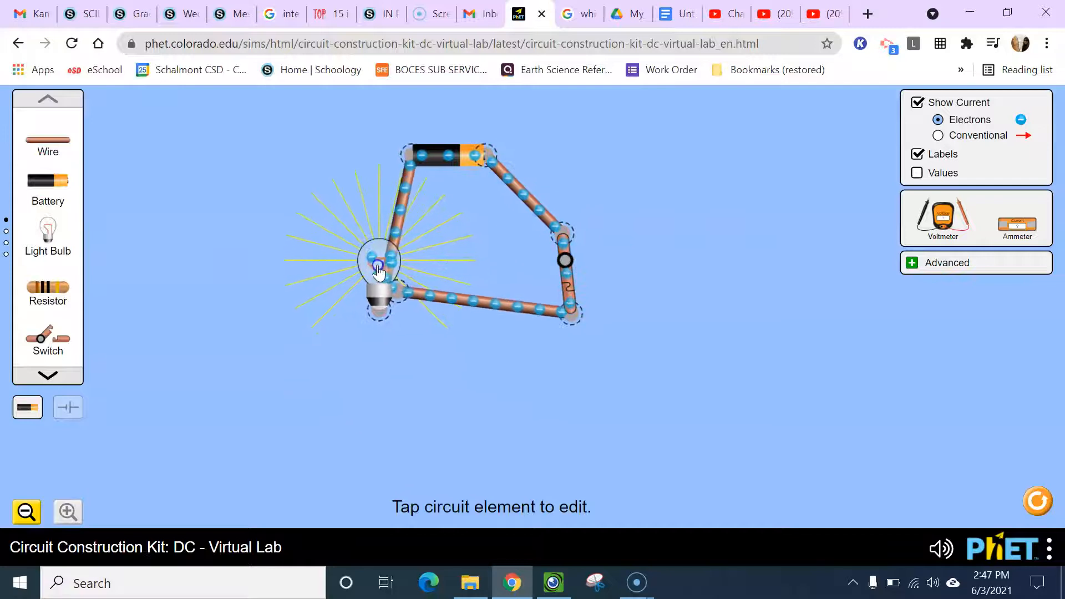
# Wire a second light bulb in parallel with the first bulb, and open and reclose the switch.
pyautogui.moveTo(48, 142); pyautogui.dragTo(433, 417)
pyautogui.moveTo(48, 230); pyautogui.dragTo(280, 390)
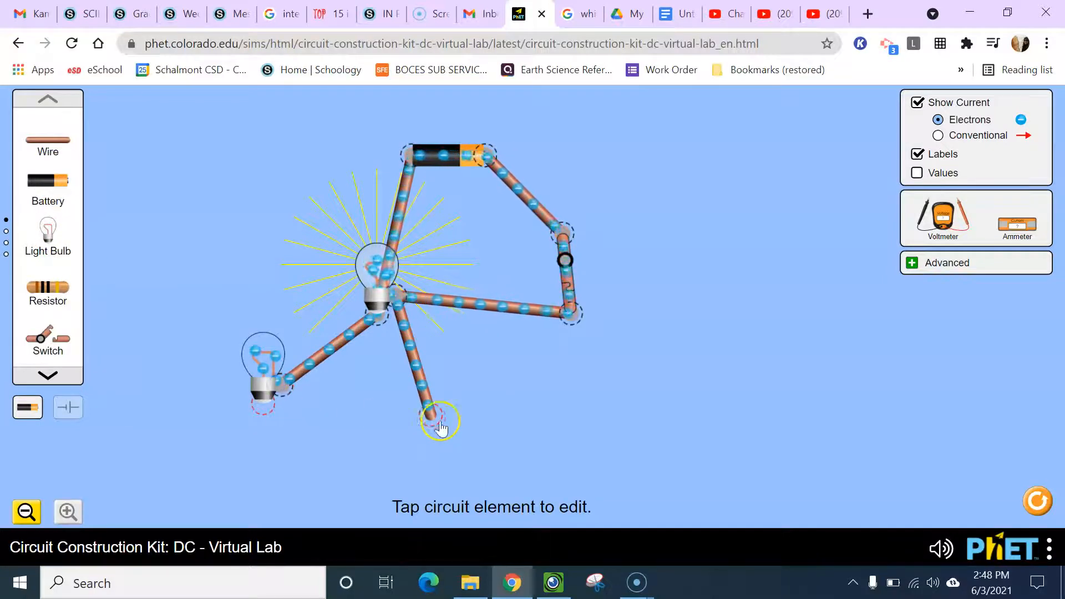
pyautogui.moveTo(53, 152); pyautogui.dragTo(437, 421)
pyautogui.click(567, 291)
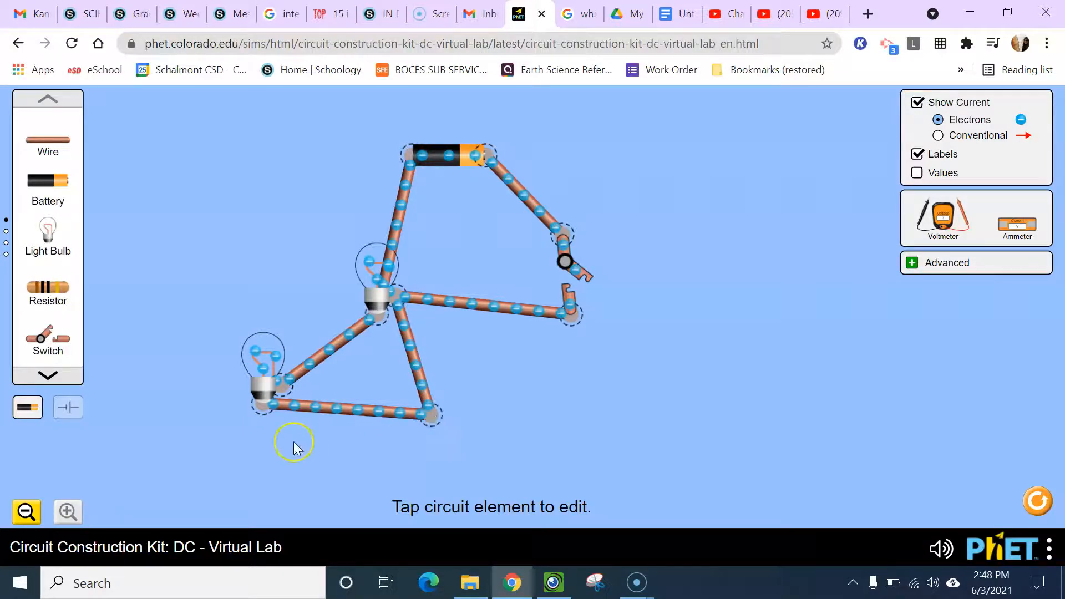
pyautogui.click(578, 277)
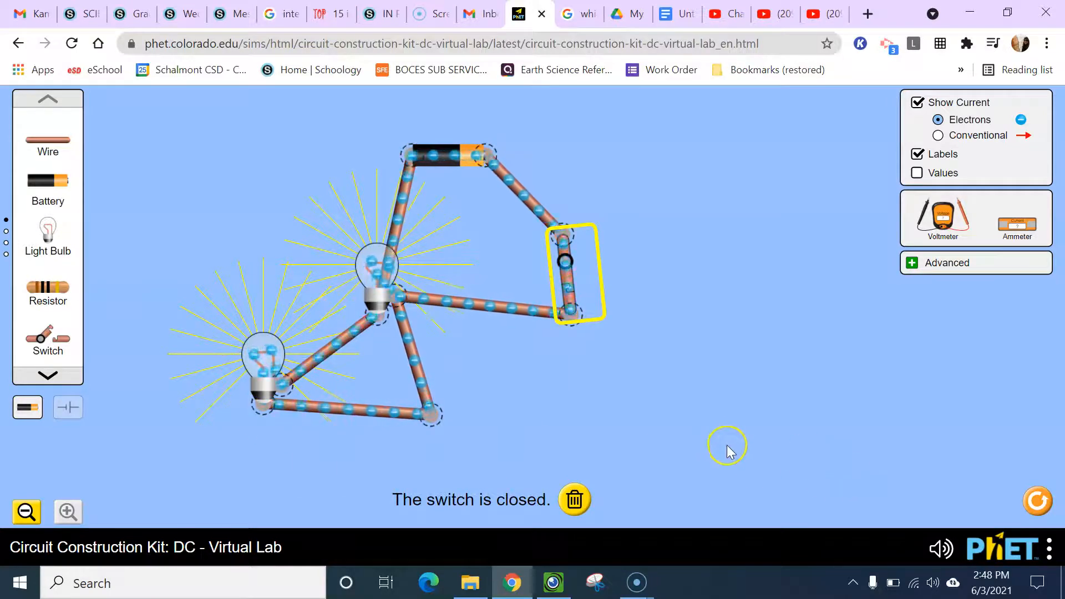
# Move the first bulb and switch away from the second bulb, and wire a third light bulb in parallel with the second.
pyautogui.click(615, 405)
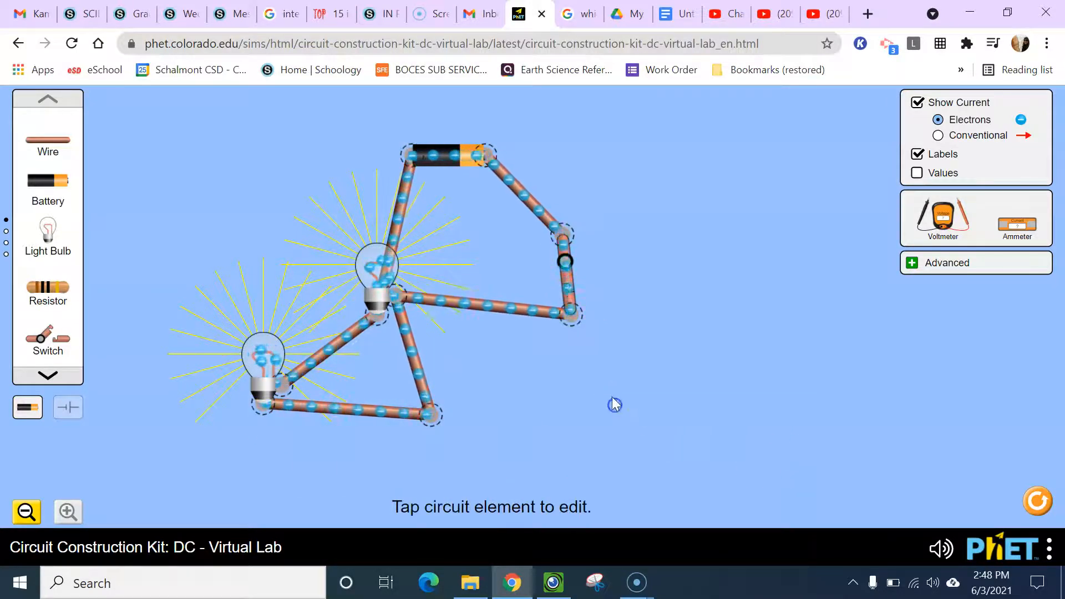
pyautogui.moveTo(550, 310); pyautogui.dragTo(673, 331)
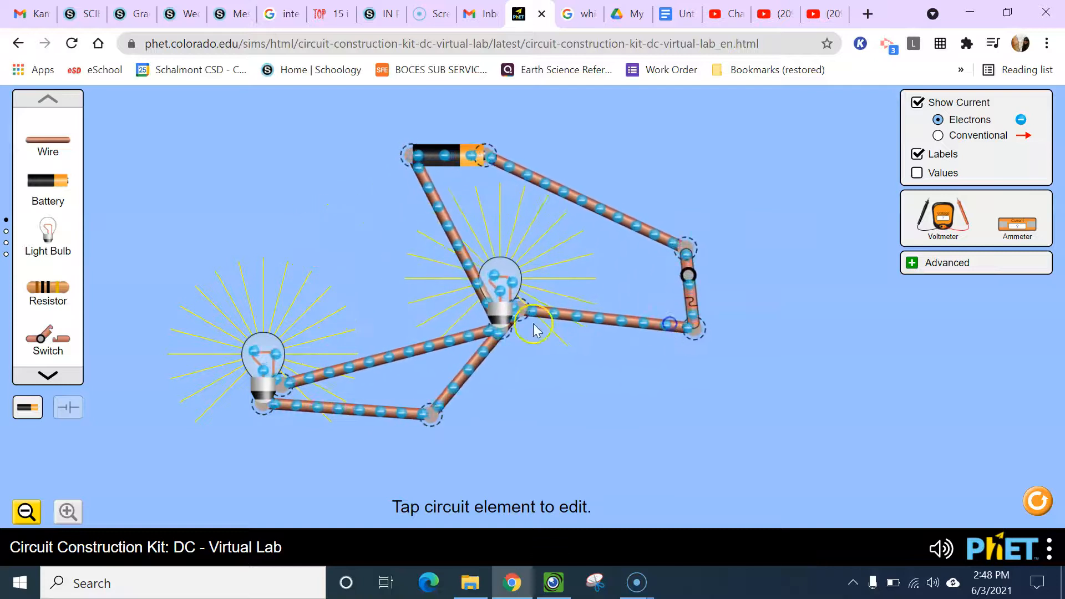
pyautogui.moveTo(48, 140); pyautogui.dragTo(125, 266)
pyautogui.moveTo(53, 146); pyautogui.dragTo(176, 194)
pyautogui.moveTo(48, 238); pyautogui.dragTo(184, 190)
pyautogui.moveTo(72, 143); pyautogui.dragTo(281, 380)
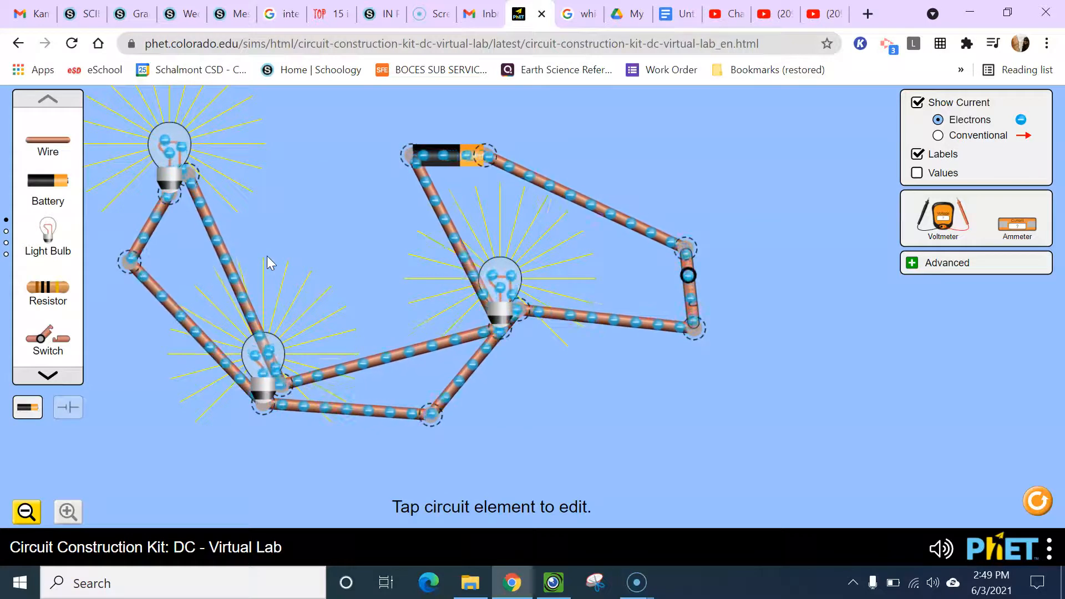
# View the three-bulb parallel circuit as a schematic, return to the lifelike view and open the switch.
pyautogui.click(68, 408)
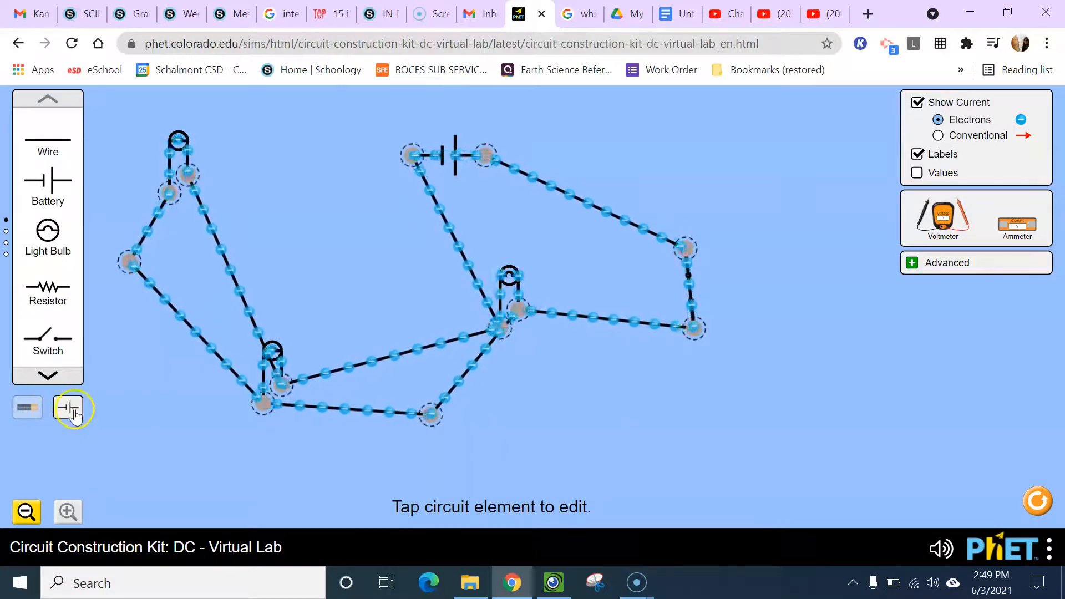
pyautogui.click(28, 410)
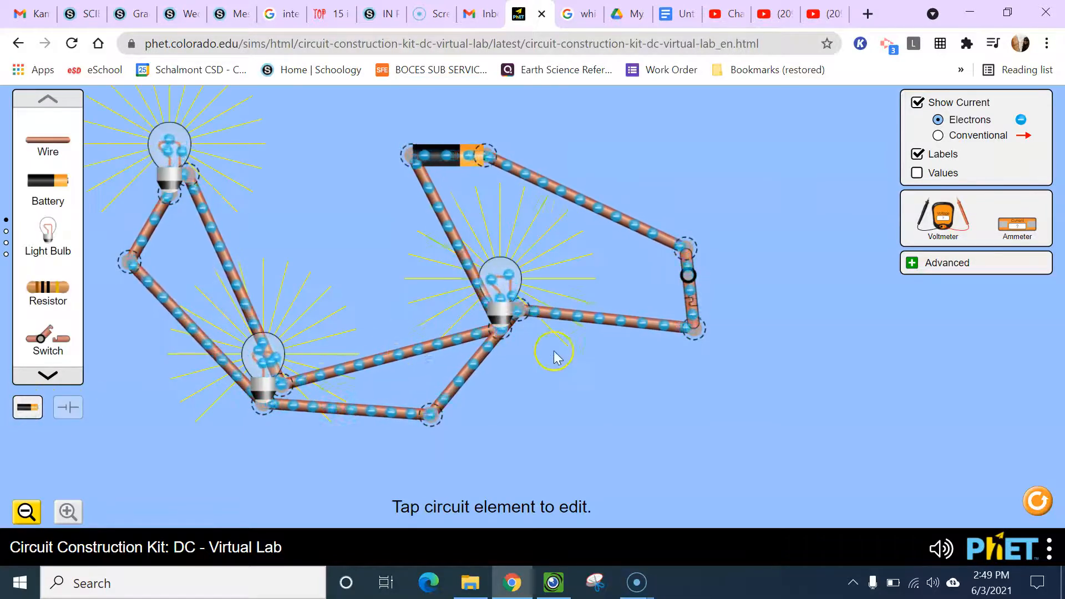
pyautogui.click(697, 290)
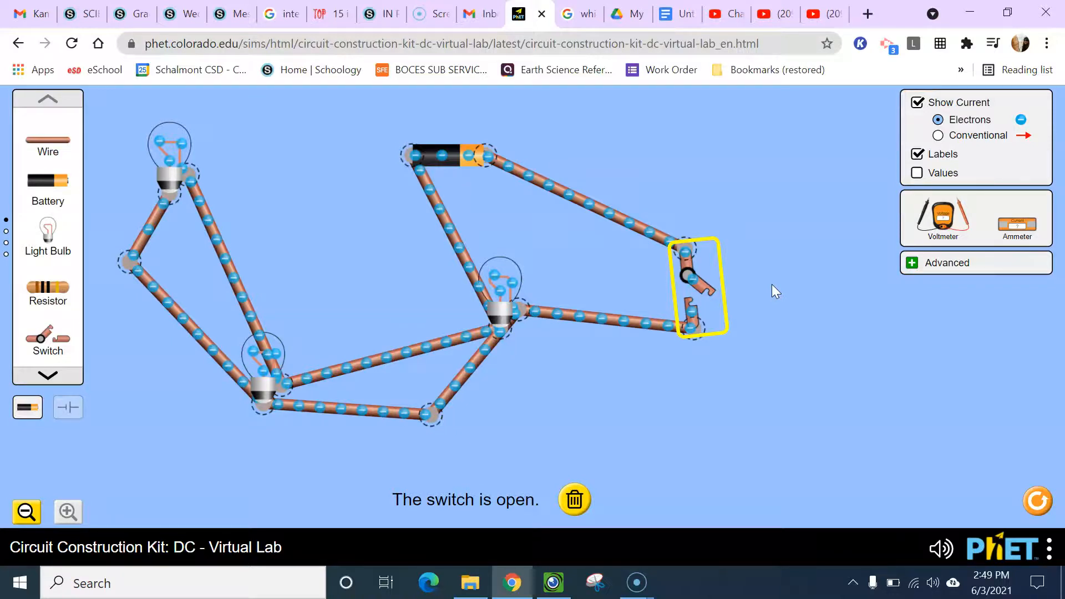
# Switch to the YouTube video "Parallel Series with one bulb removed", play it from 2:45, then rewind further and show it full screen.
pyautogui.click(820, 15)
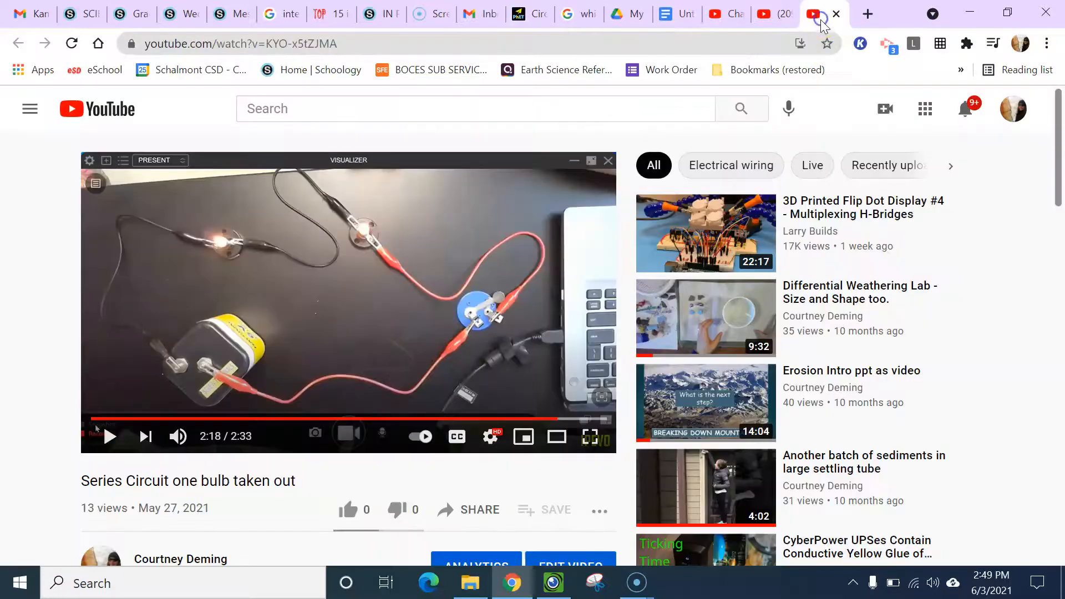
pyautogui.click(782, 18)
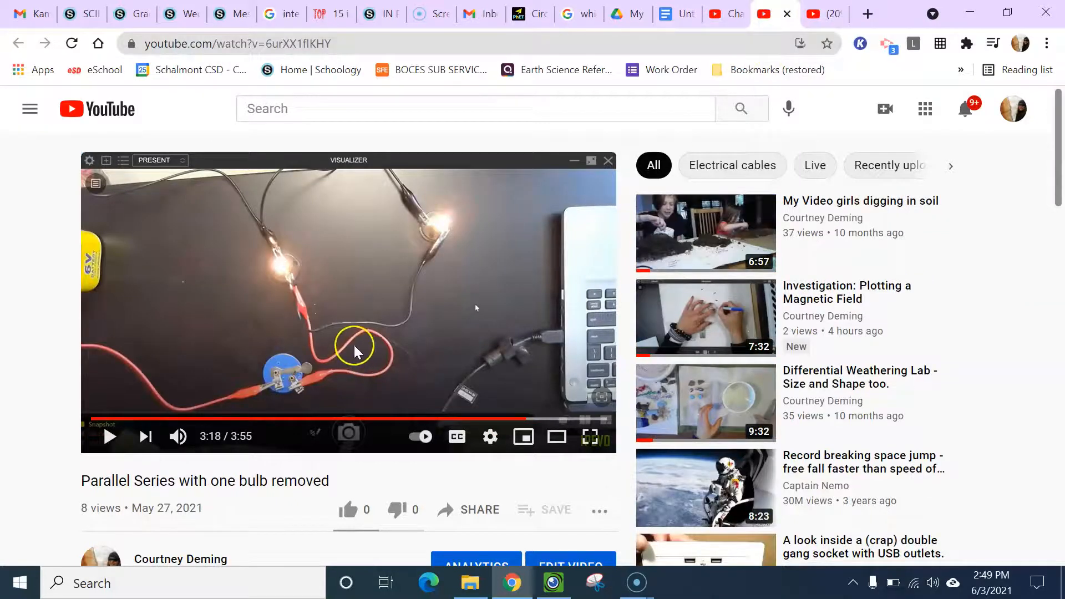
pyautogui.moveTo(499, 418); pyautogui.dragTo(454, 419)
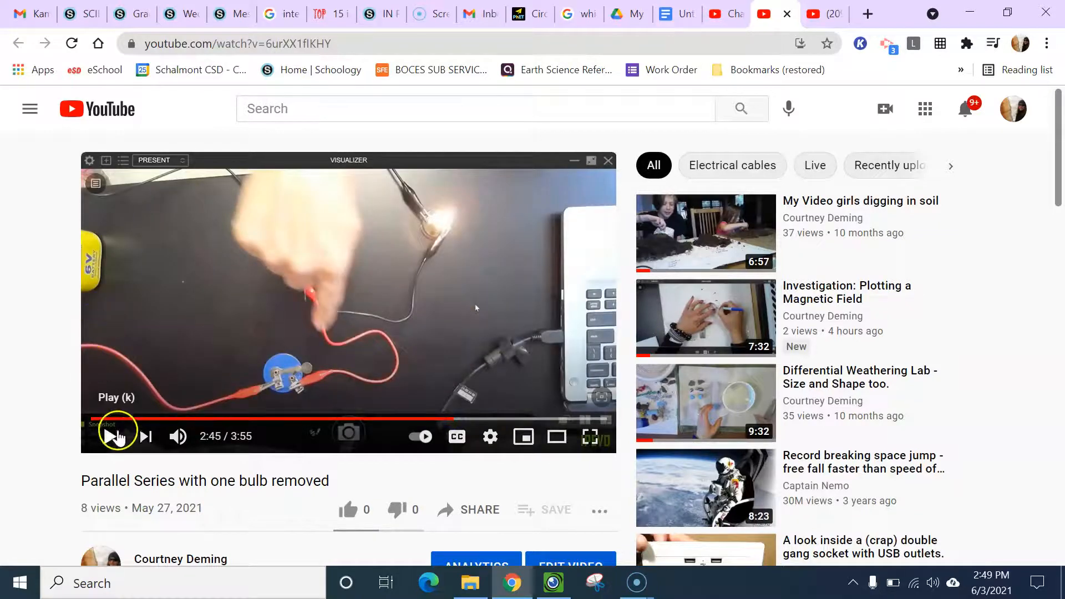
pyautogui.click(111, 436)
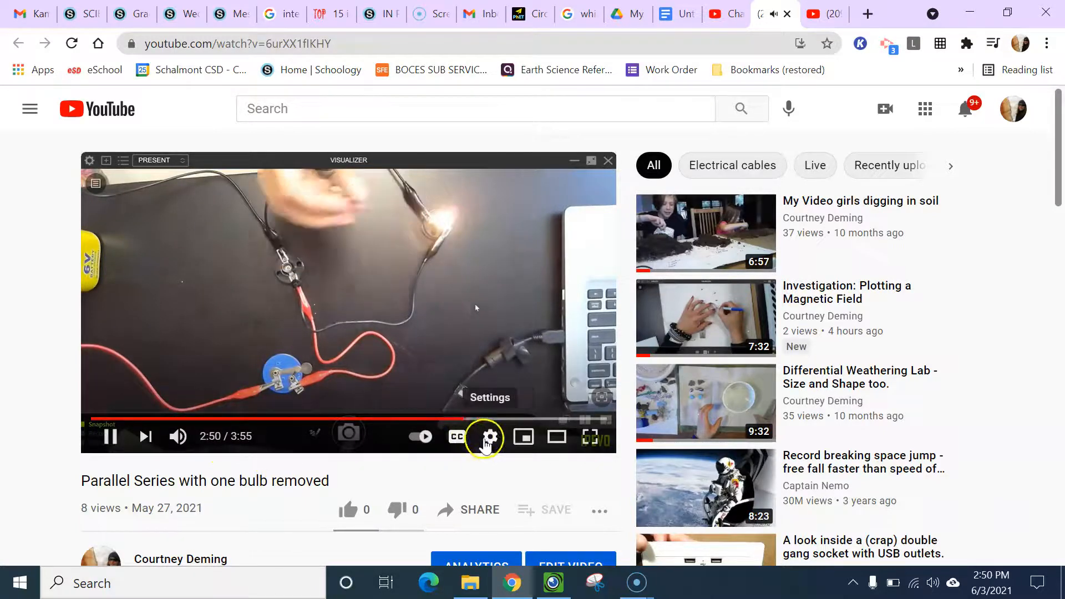
pyautogui.click(441, 421)
pyautogui.click(375, 421)
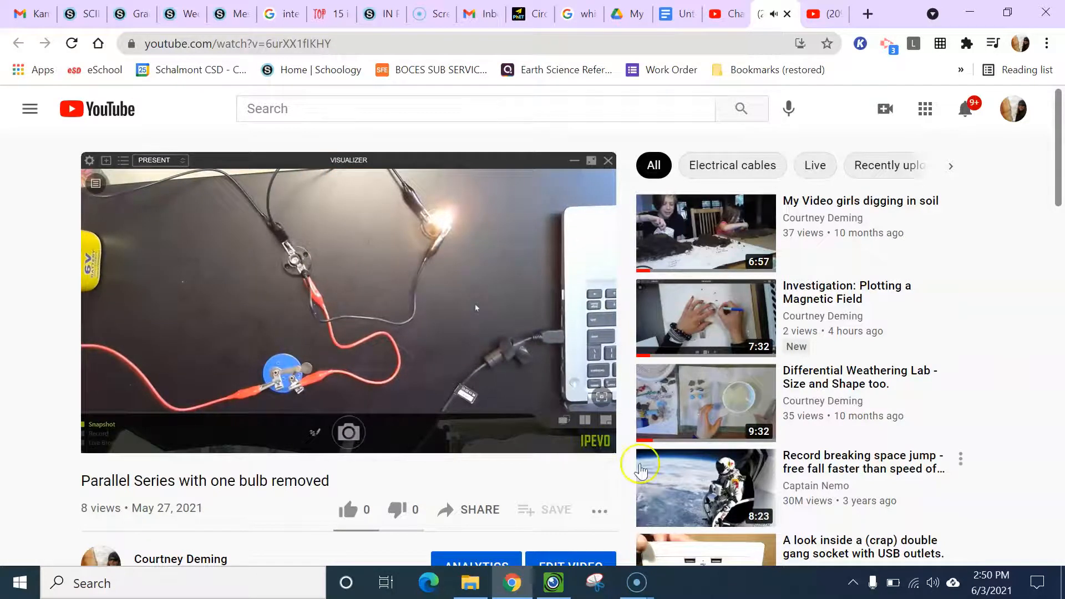
pyautogui.click(601, 435)
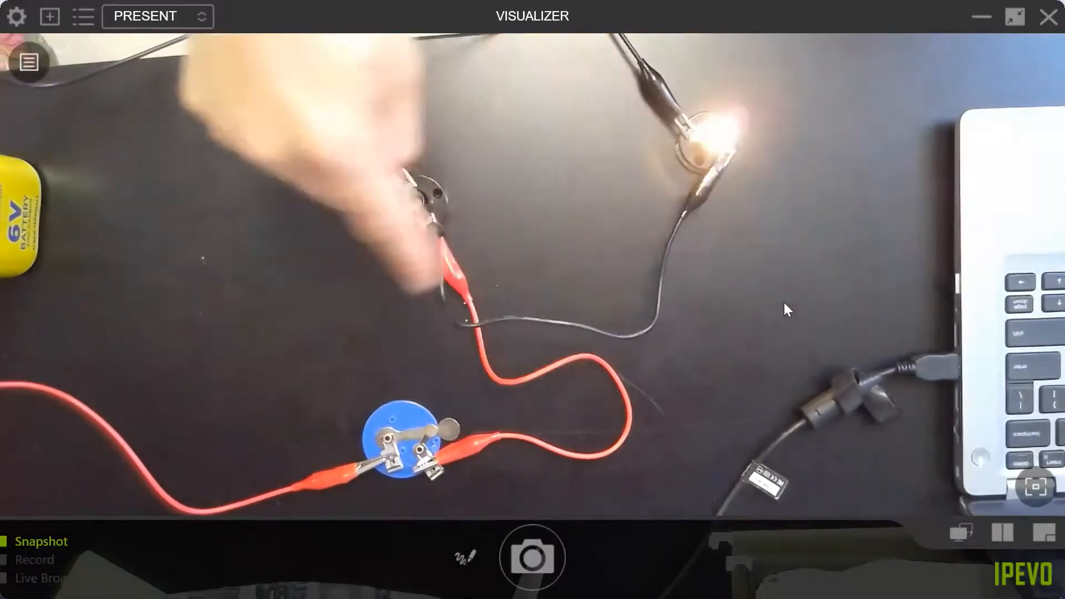
# Pause the parallel circuit video at 3:26, leave full screen and return to the circuit simulation.
pyautogui.moveTo(597, 404)
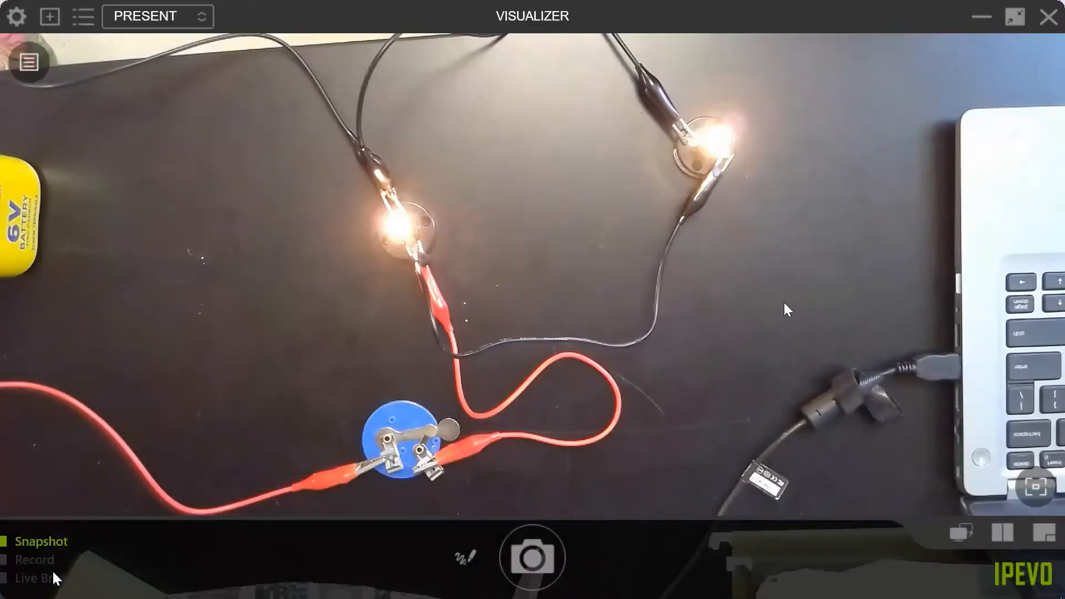
pyautogui.click(49, 586)
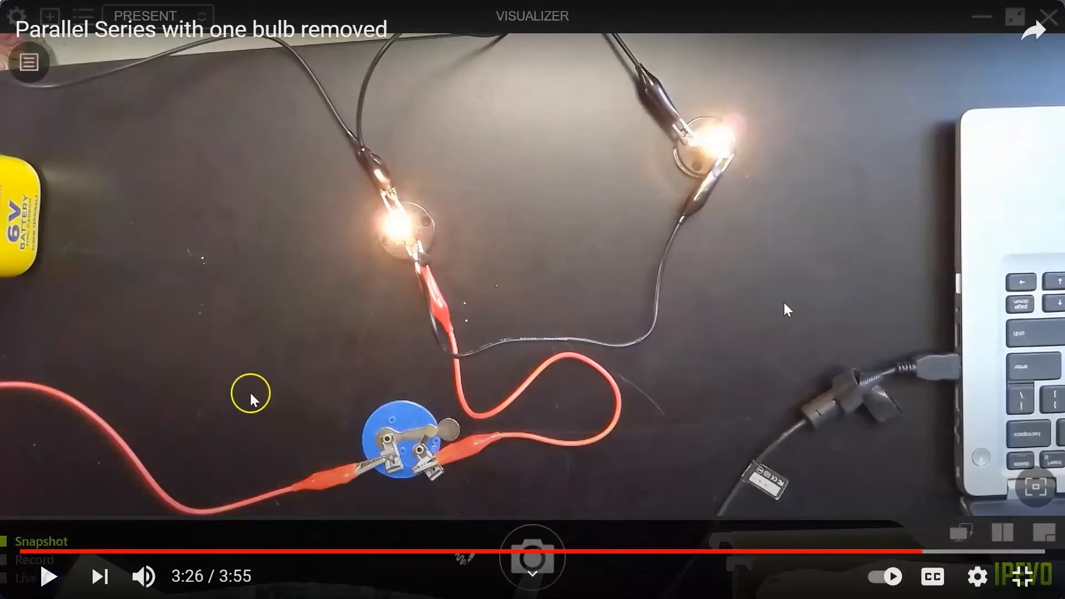
pyautogui.doubleClick(508, 200)
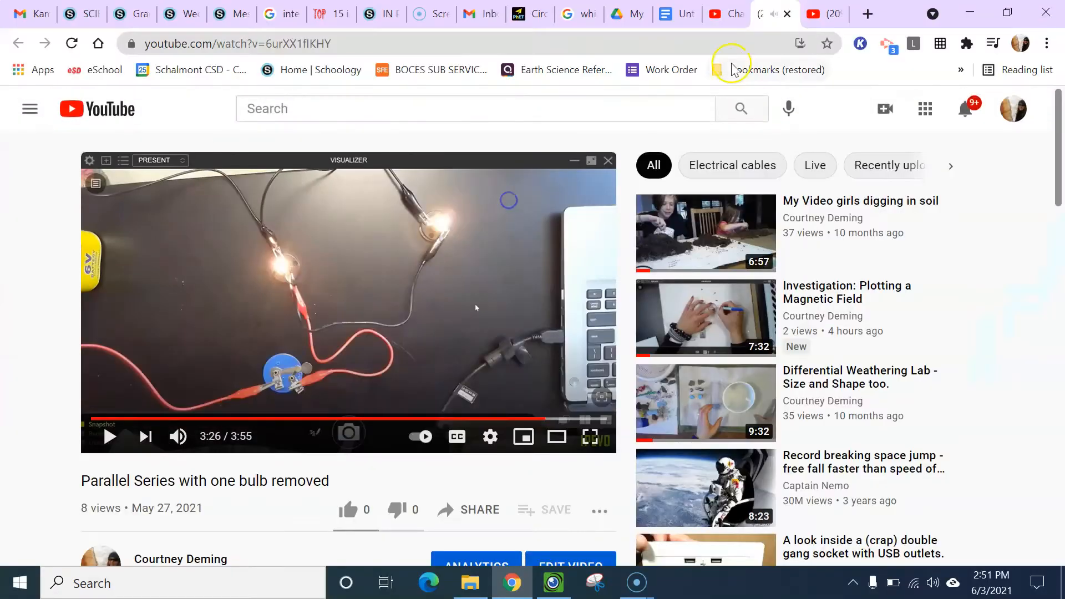
pyautogui.click(519, 21)
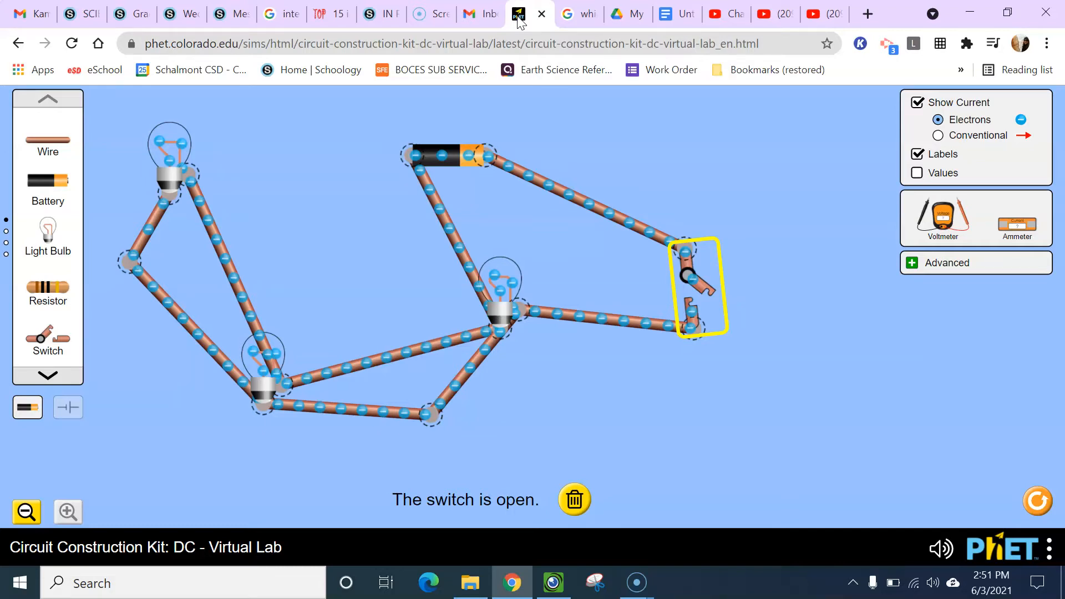
pyautogui.click(20, 587)
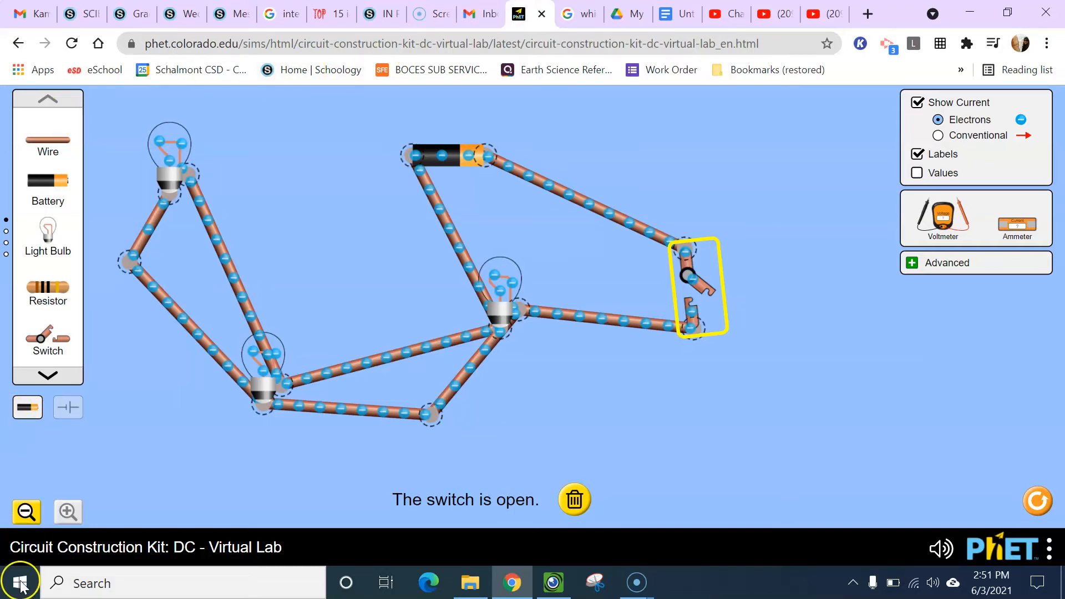